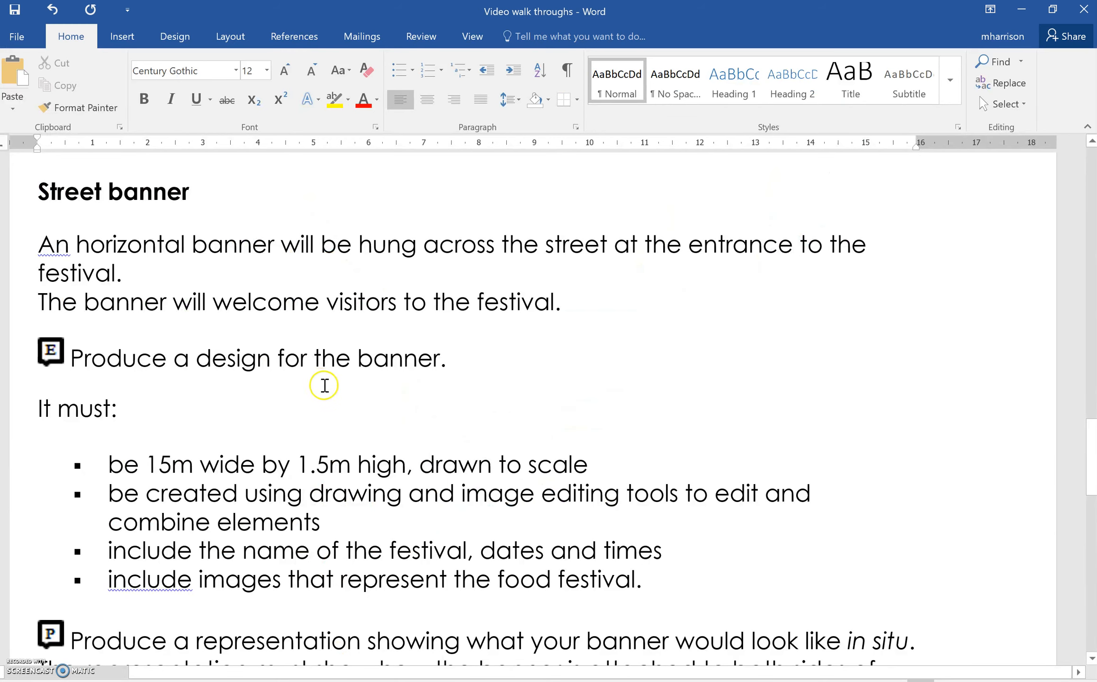
Step: Read the street banner requirements in the Word brief, and switch to Fireworks to view the finished Street Banner.png example
{"action": "scroll", "coordinate": [327, 386], "scroll_direction": "down", "scroll_amount": 3}
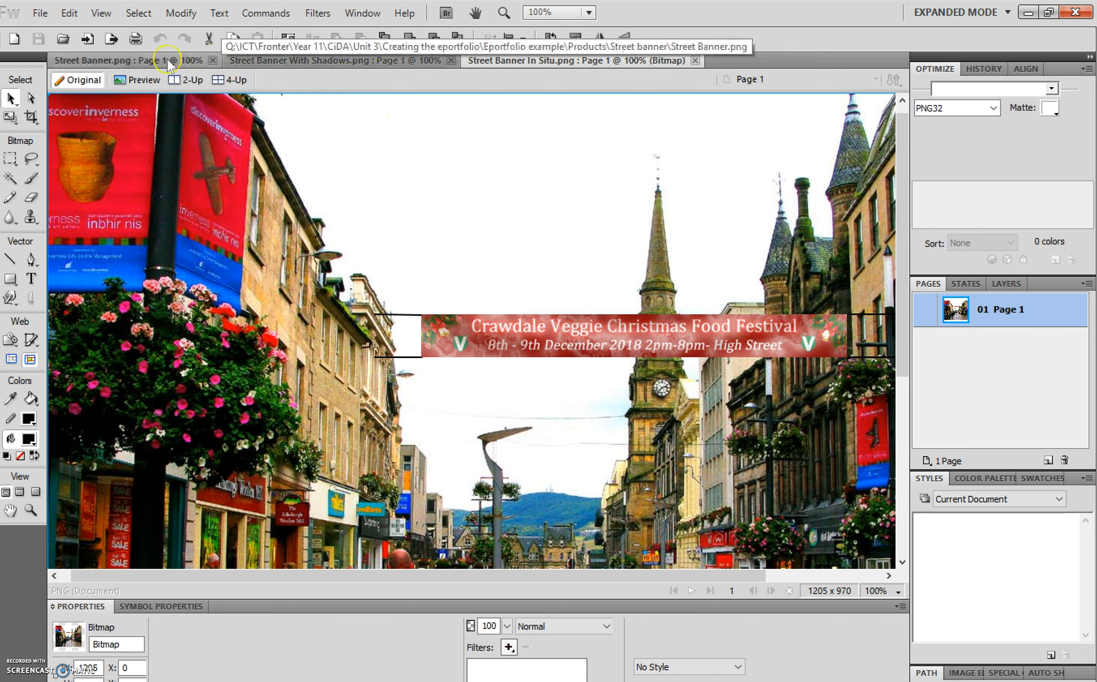
{"action": "left_click", "coordinate": [94, 61]}
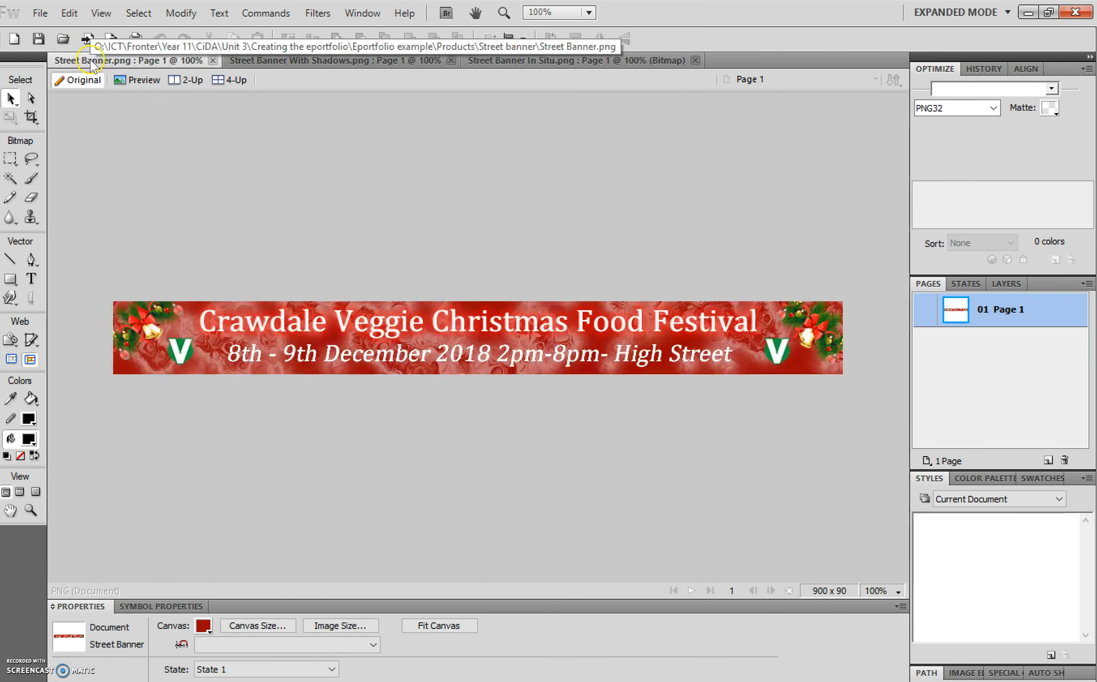
Step: Start a new document with its width set to 30 centimeters
{"action": "left_click", "coordinate": [40, 13]}
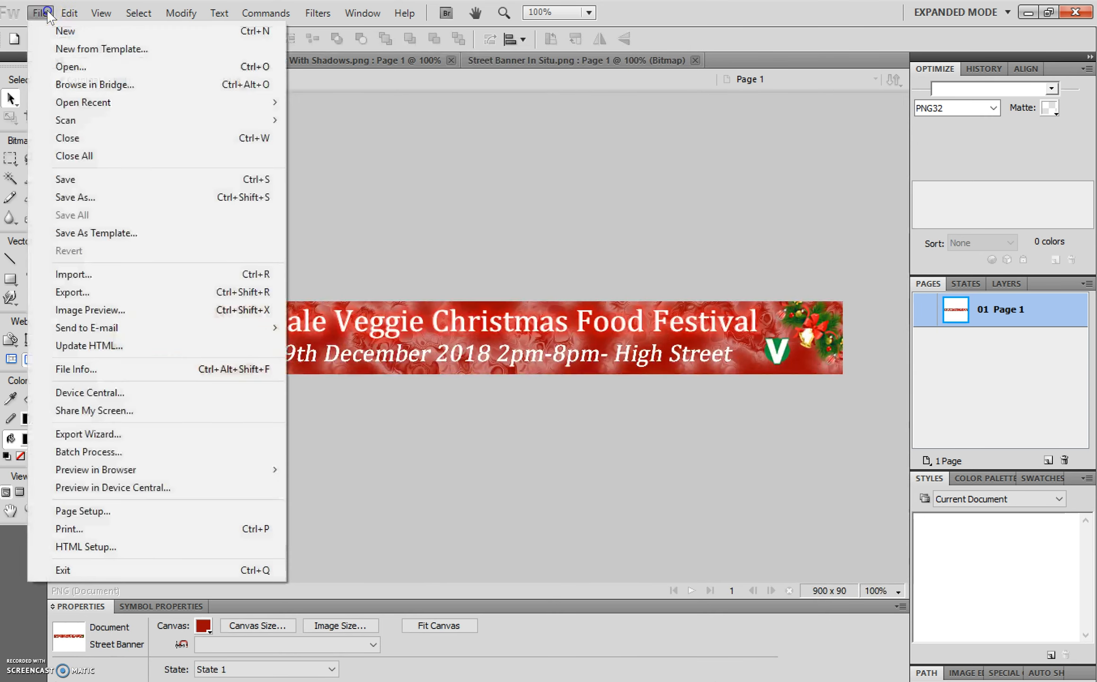
{"action": "left_click", "coordinate": [56, 31]}
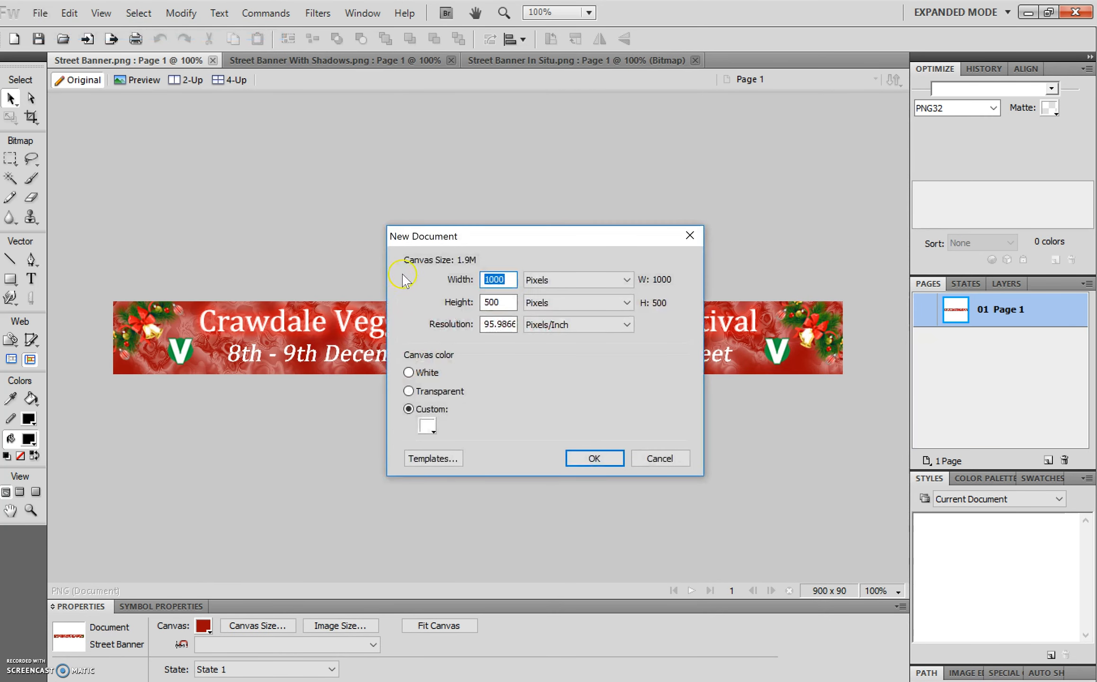
{"action": "left_click", "coordinate": [554, 286]}
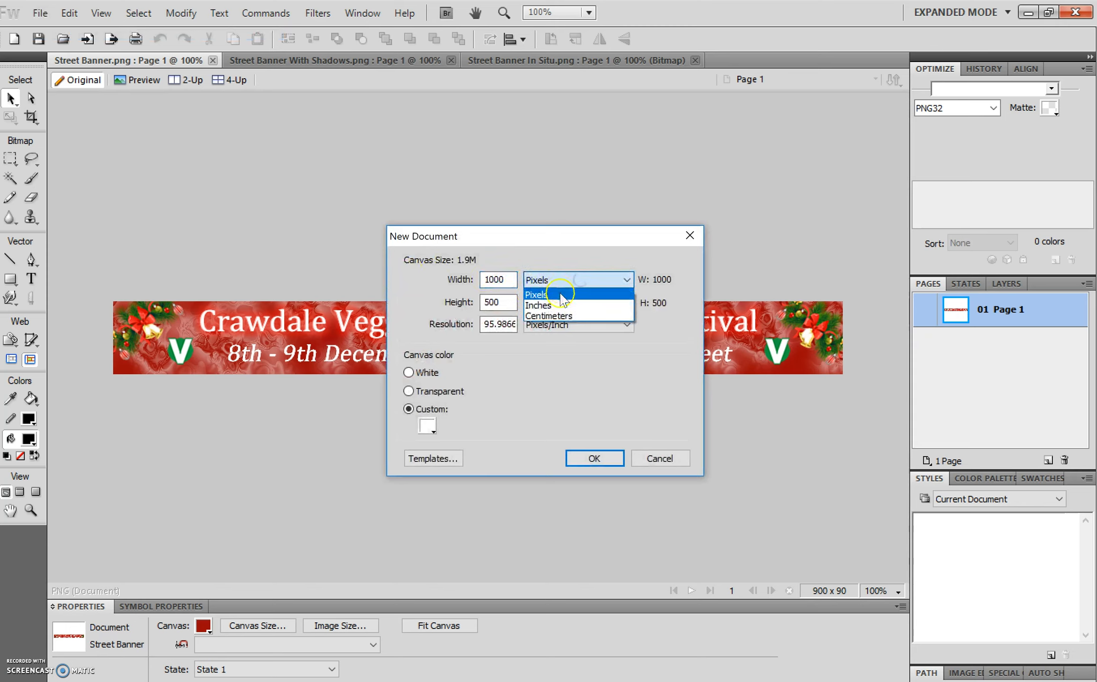
{"action": "left_click", "coordinate": [558, 316]}
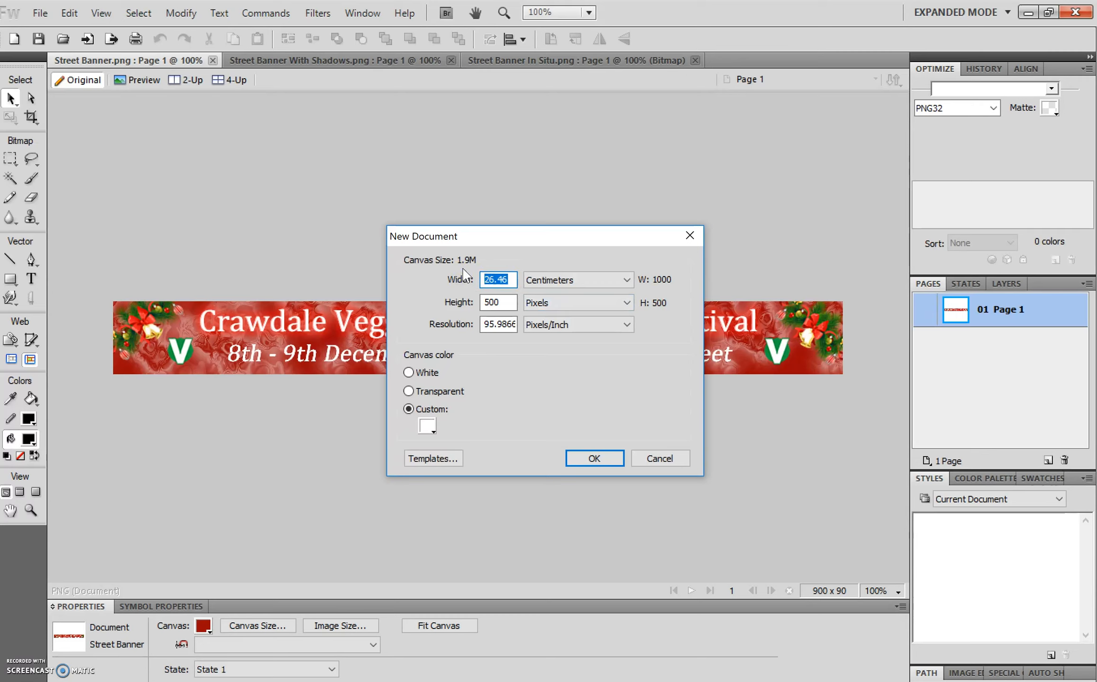
{"action": "type", "text": "30"}
Step: Set the new document's height to 3 centimeters and create it
{"action": "left_click", "coordinate": [564, 303]}
{"action": "left_click", "coordinate": [566, 337]}
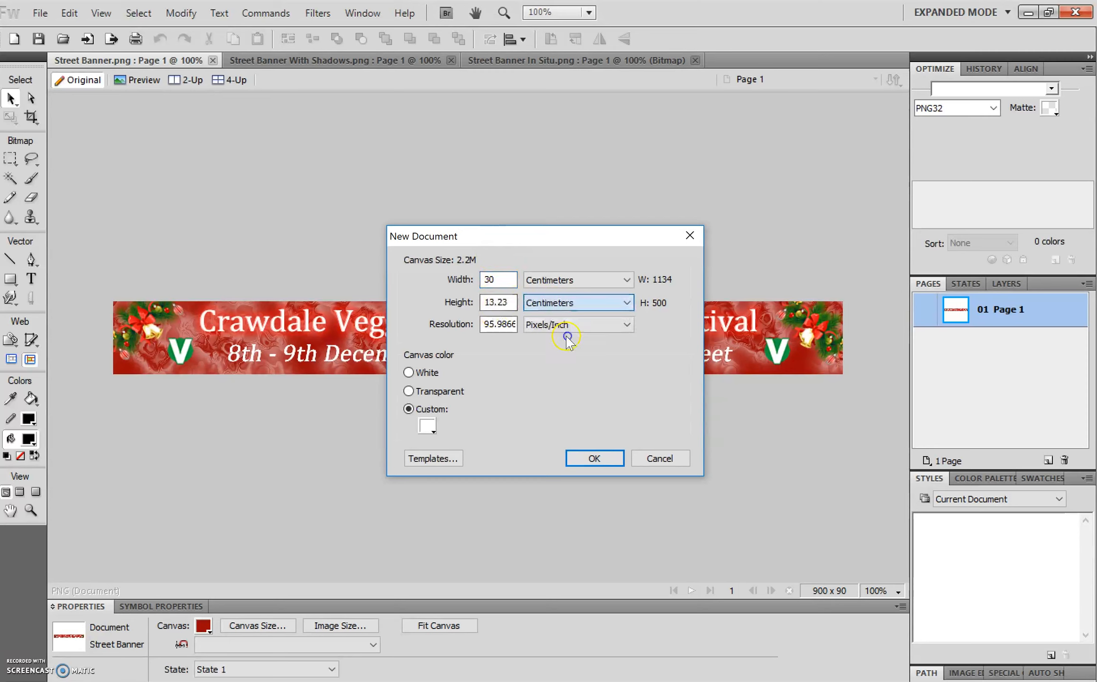
{"action": "left_click_drag", "start_coordinate": [511, 304], "coordinate": [450, 304]}
{"action": "type", "text": "3"}
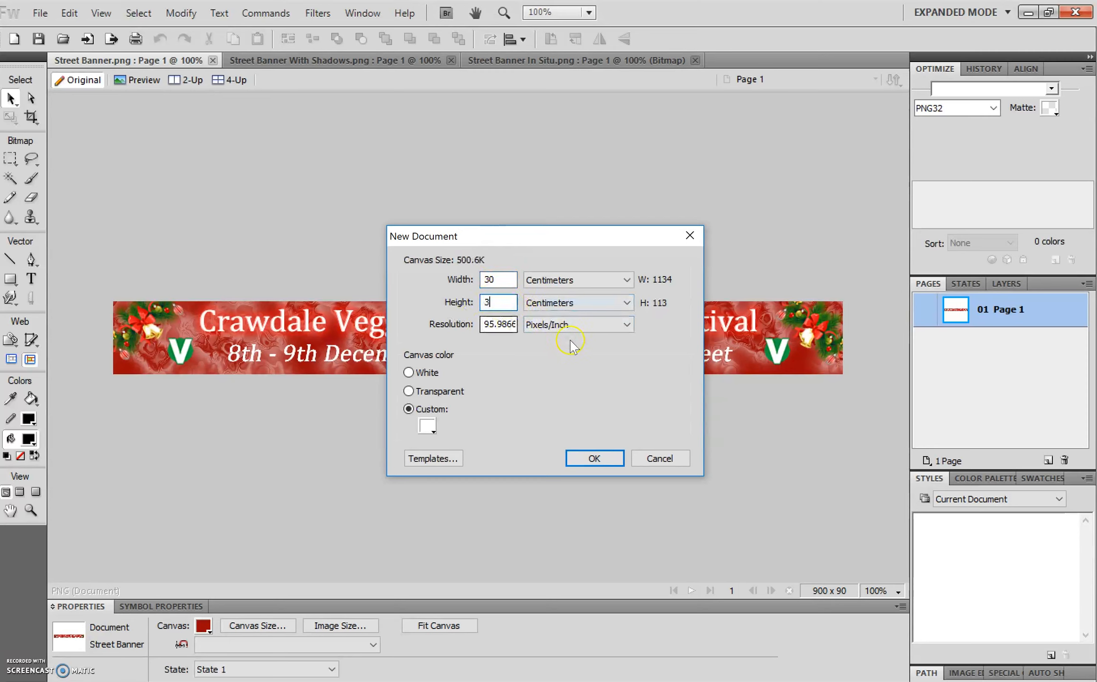
{"action": "left_click", "coordinate": [583, 303]}
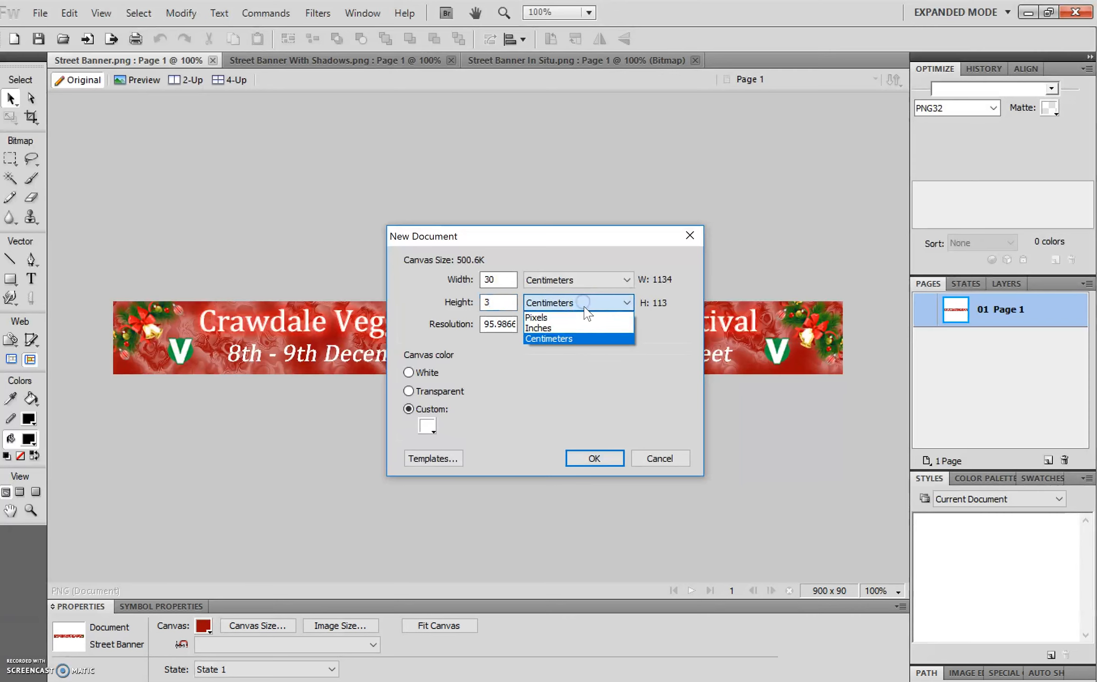
{"action": "left_click", "coordinate": [598, 339]}
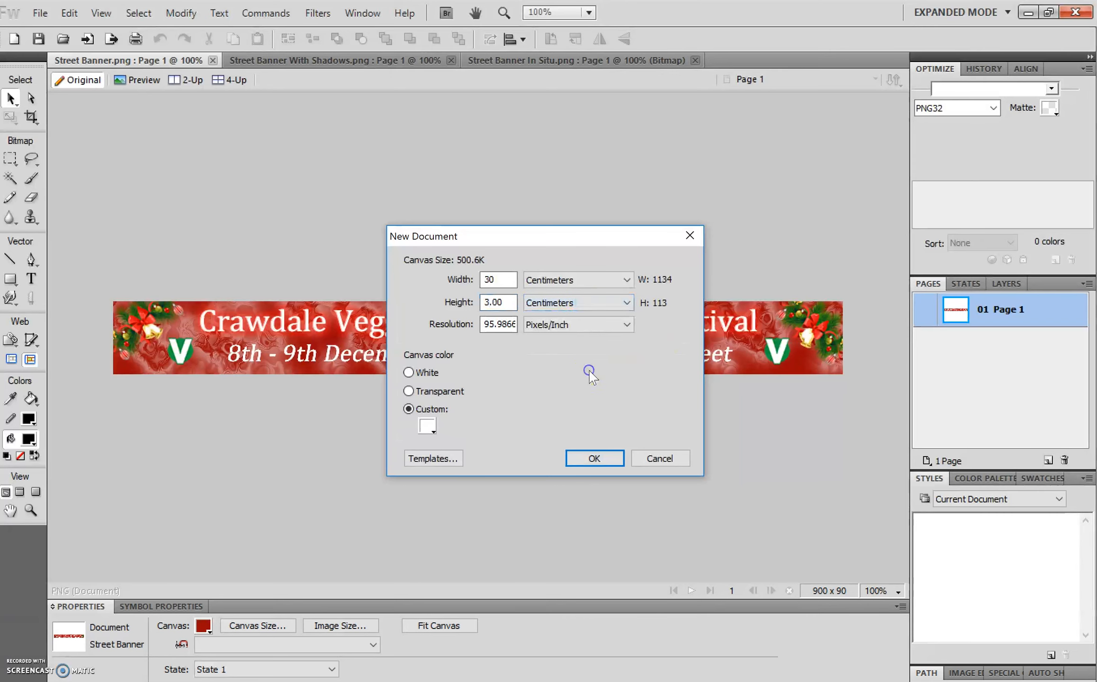
{"action": "left_click", "coordinate": [603, 456]}
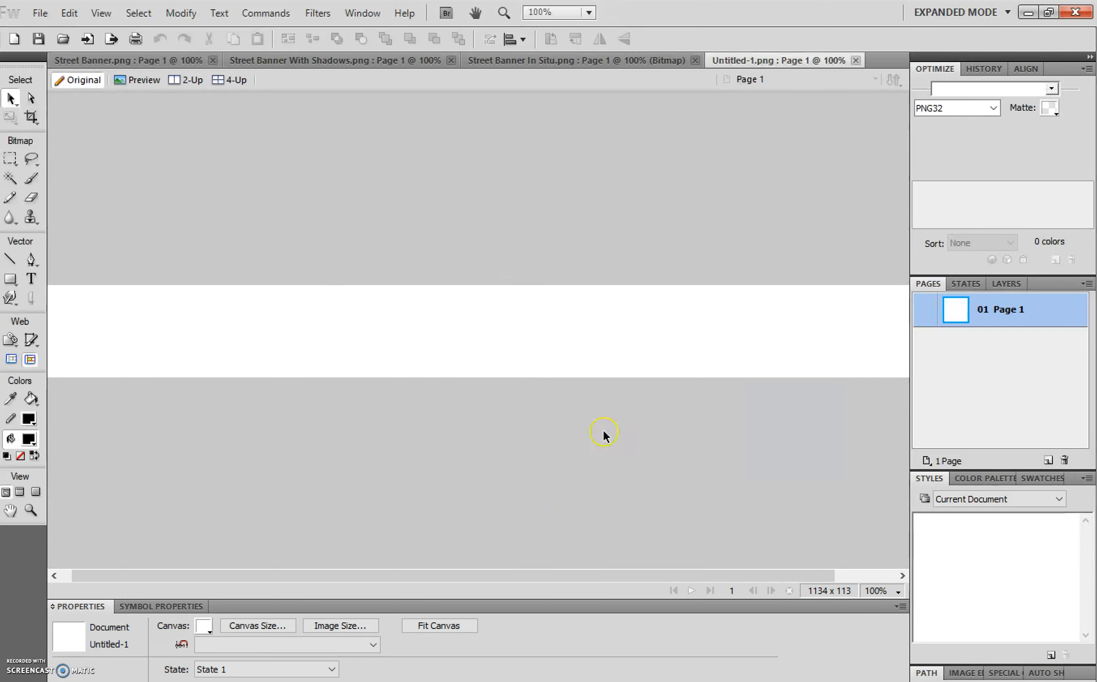
{"action": "left_click", "coordinate": [881, 591]}
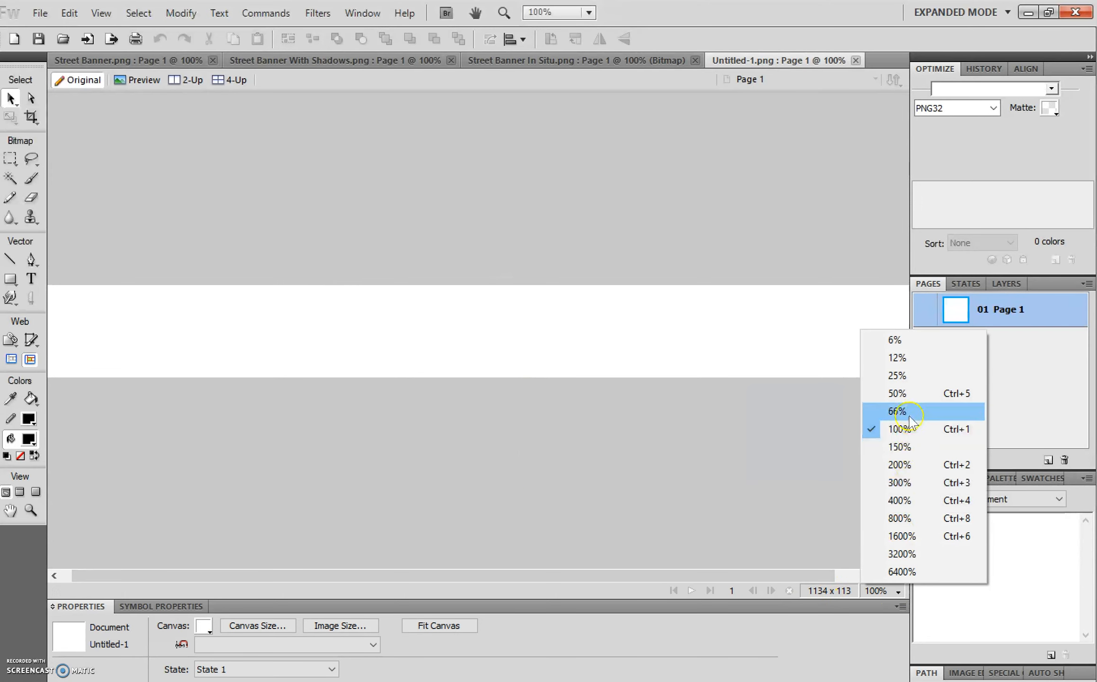
{"action": "left_click", "coordinate": [897, 411]}
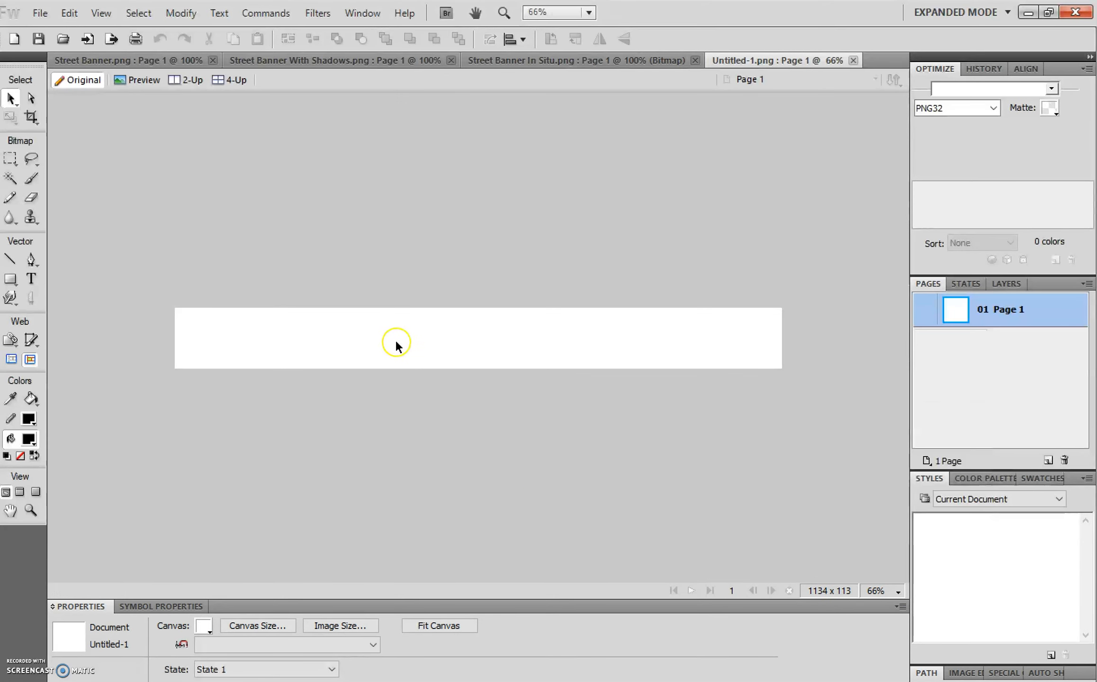
{"action": "left_click", "coordinate": [40, 13]}
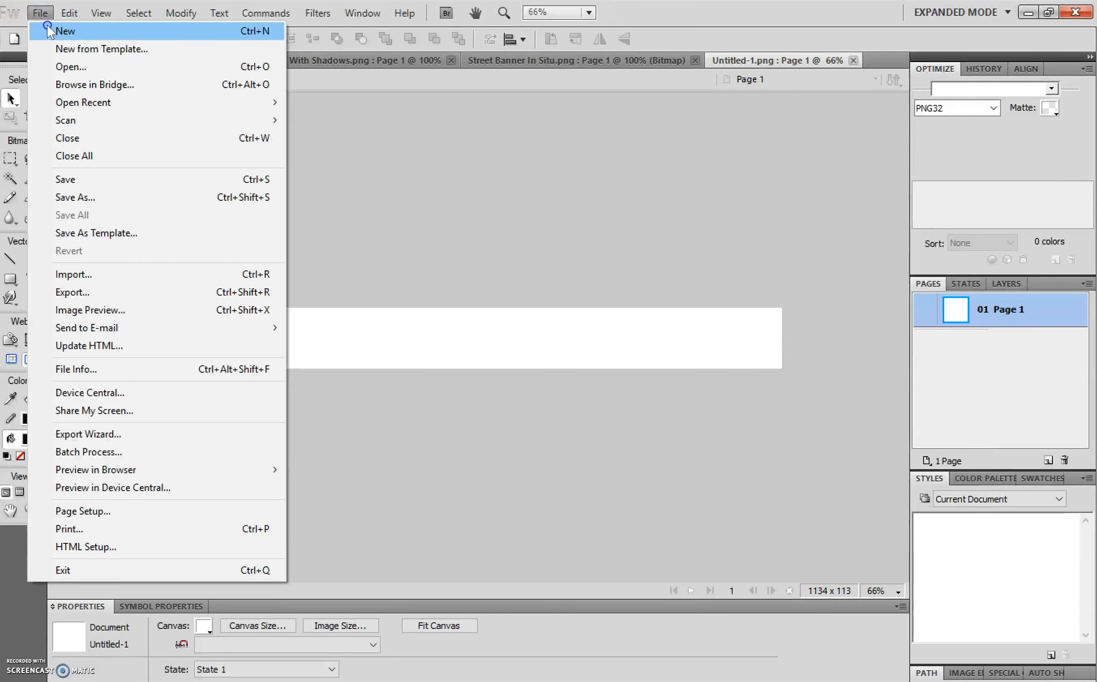
{"action": "left_click", "coordinate": [50, 39]}
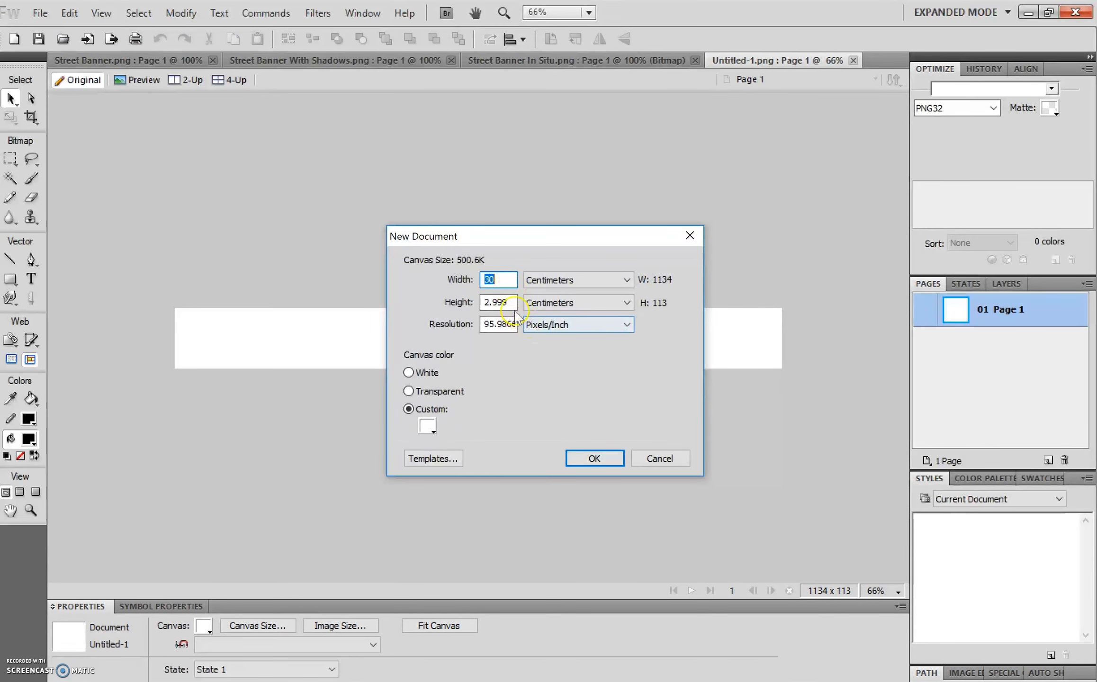
{"action": "left_click", "coordinate": [667, 459]}
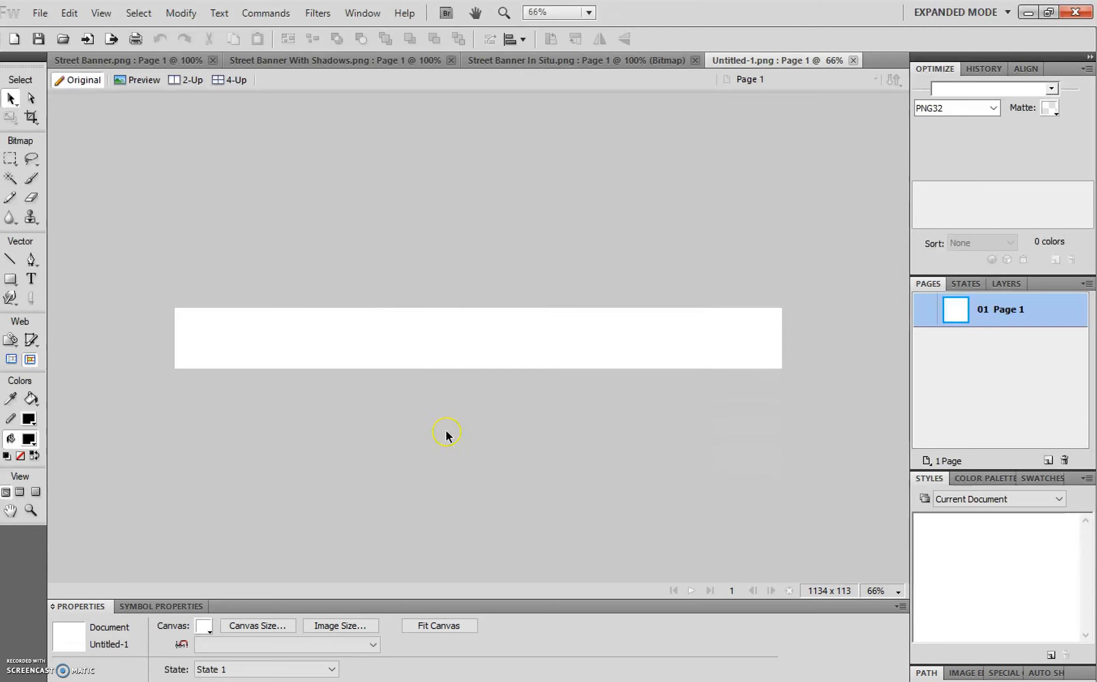
Step: Change the banner's canvas color, trying red and settling on green
{"action": "left_click", "coordinate": [207, 626]}
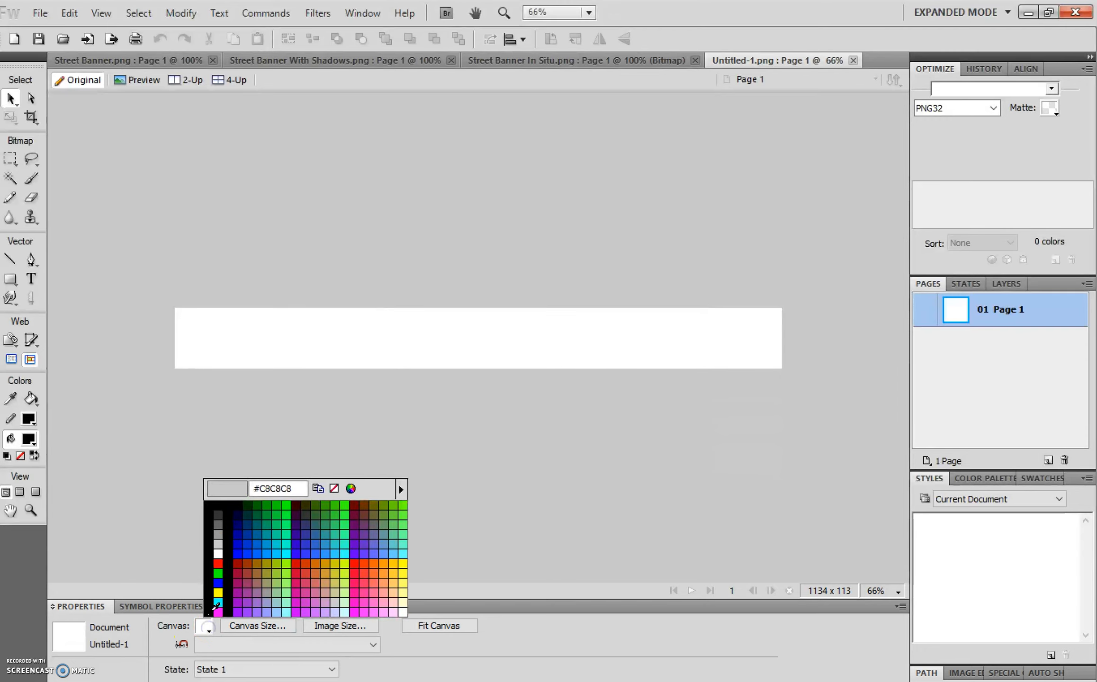
{"action": "left_click", "coordinate": [218, 562]}
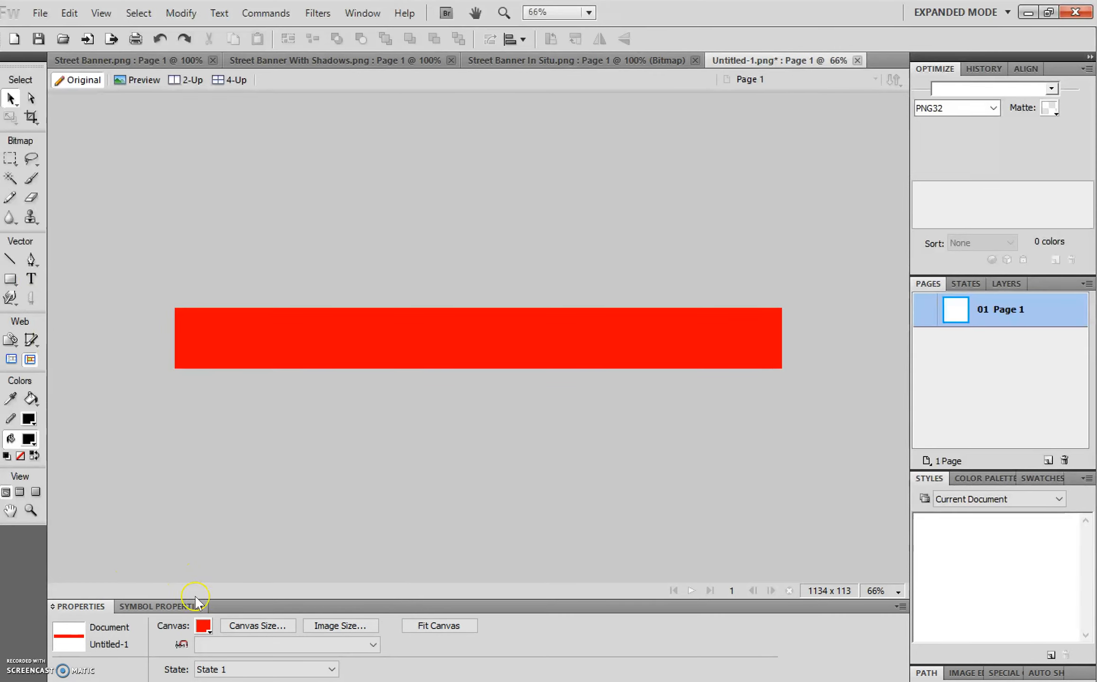
{"action": "left_click", "coordinate": [204, 625]}
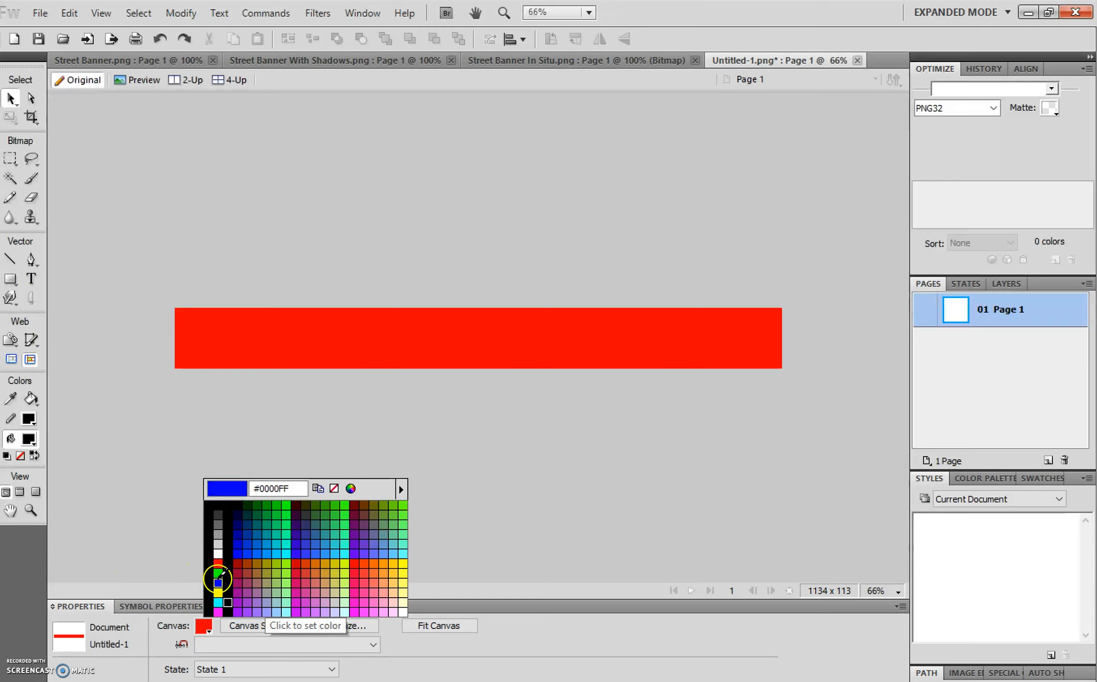
{"action": "left_click", "coordinate": [277, 504]}
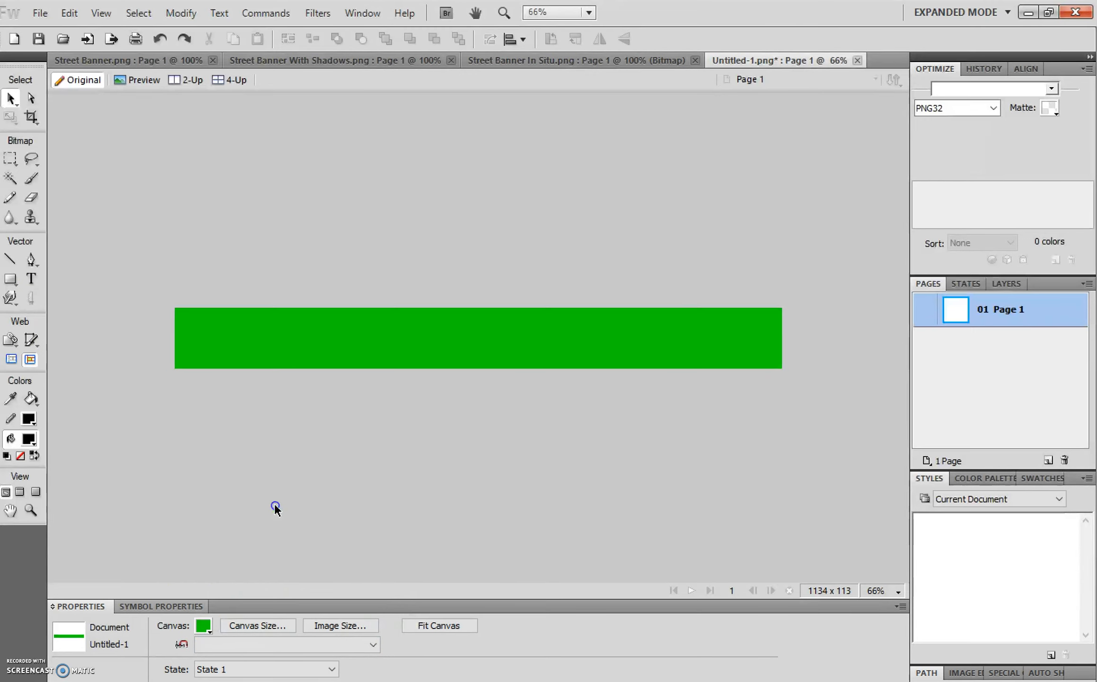
Step: Add the text "Crawdale Vegetarian Food festival" to the green banner with the Text tool
{"action": "left_click", "coordinate": [31, 279]}
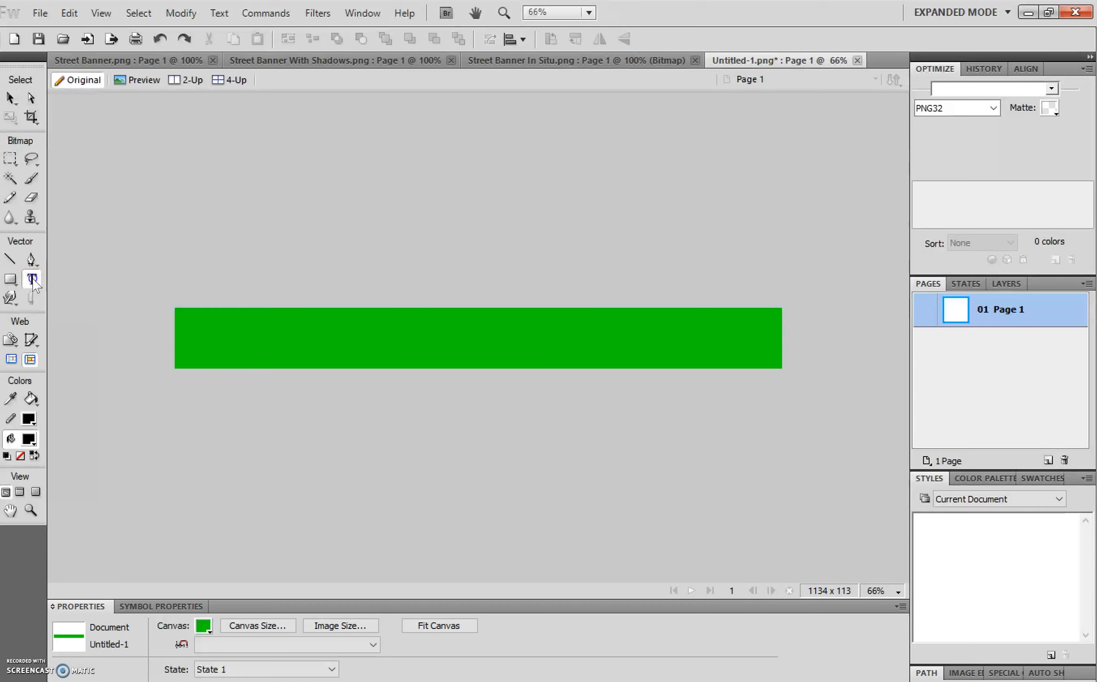
{"action": "left_click", "coordinate": [275, 334]}
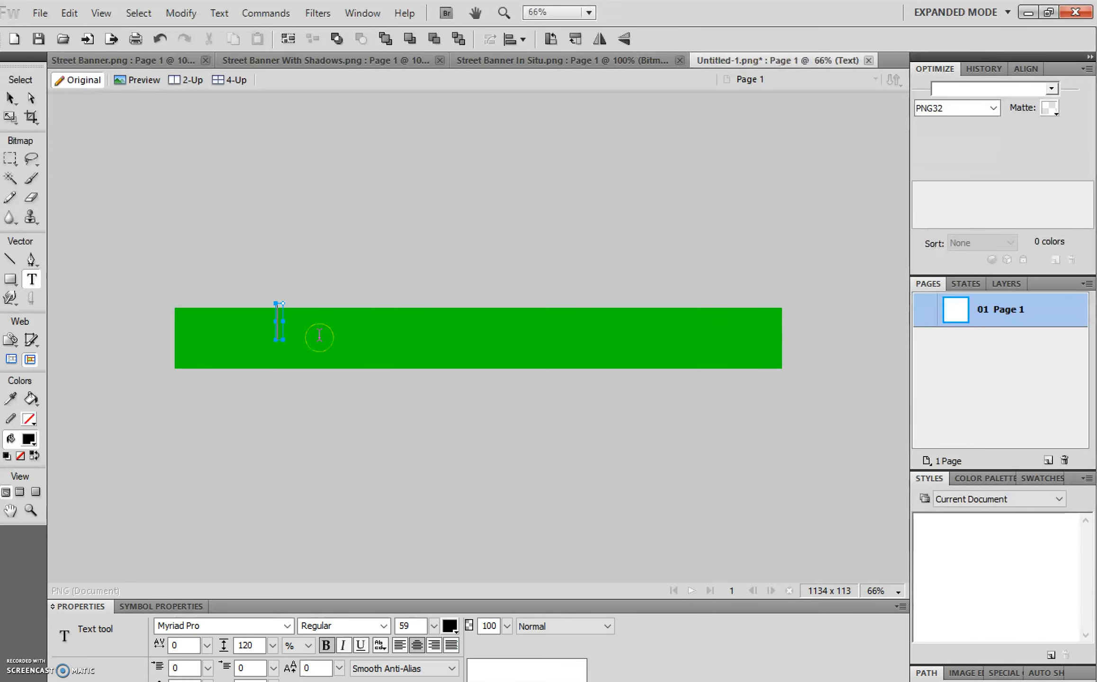
{"action": "type", "text": "Crawdlae"}
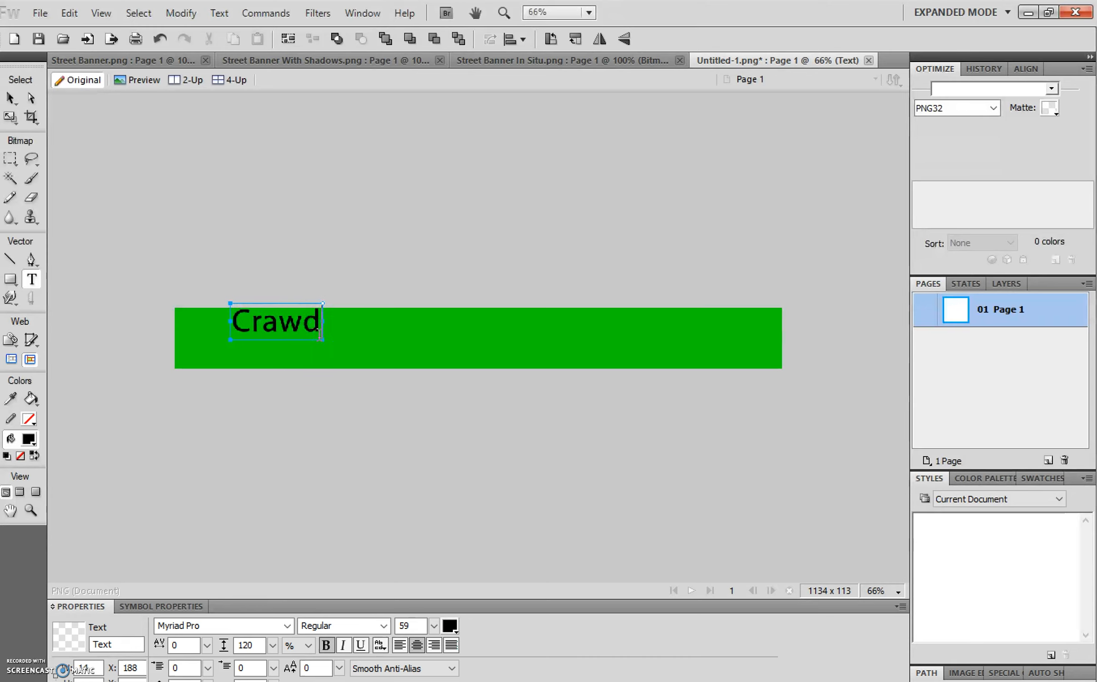
{"action": "key", "text": "BackSpace"}
{"action": "key", "text": "BackSpace"}
{"action": "key", "text": "BackSpace"}
{"action": "type", "text": "a"}
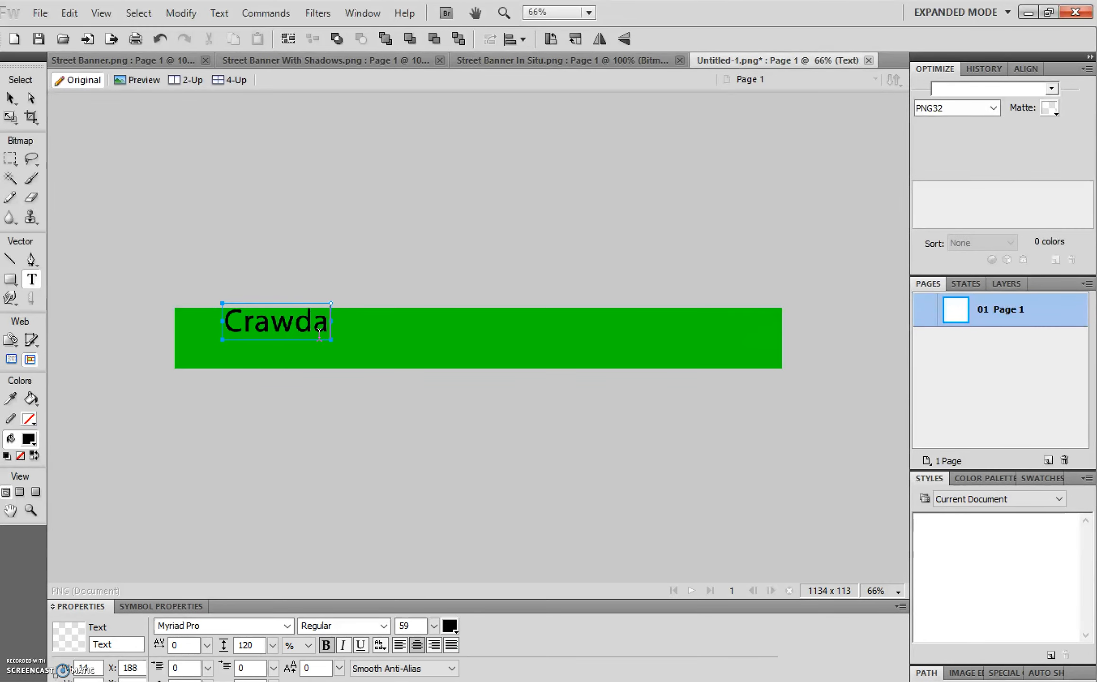
{"action": "type", "text": "le Veget"}
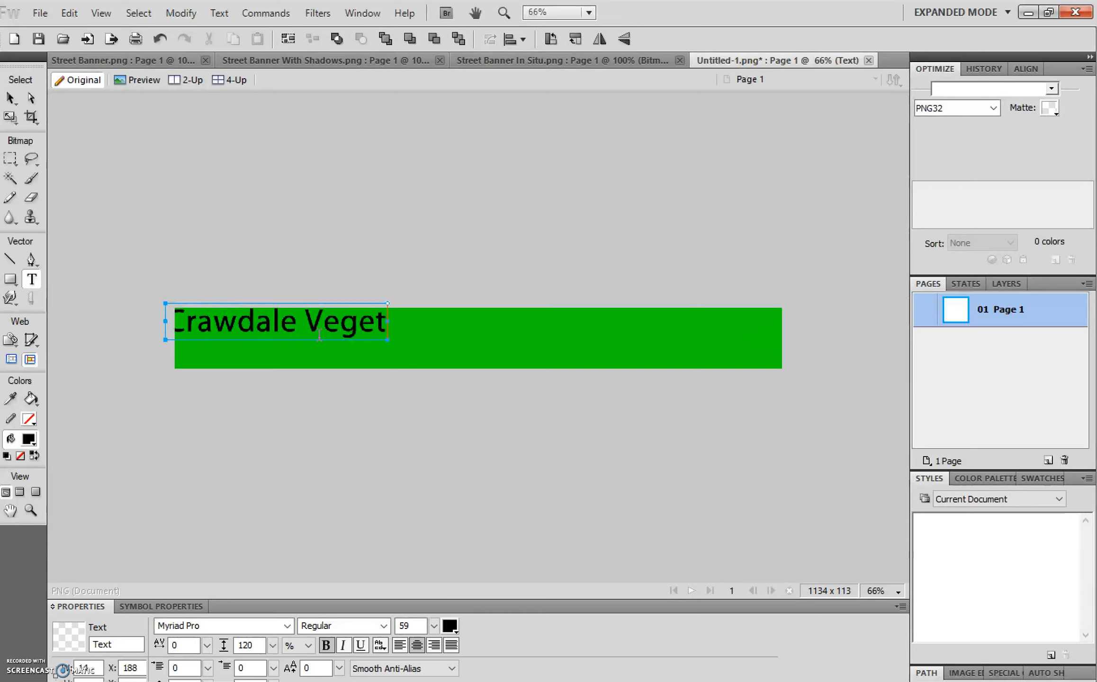
{"action": "type", "text": "arian Fo"}
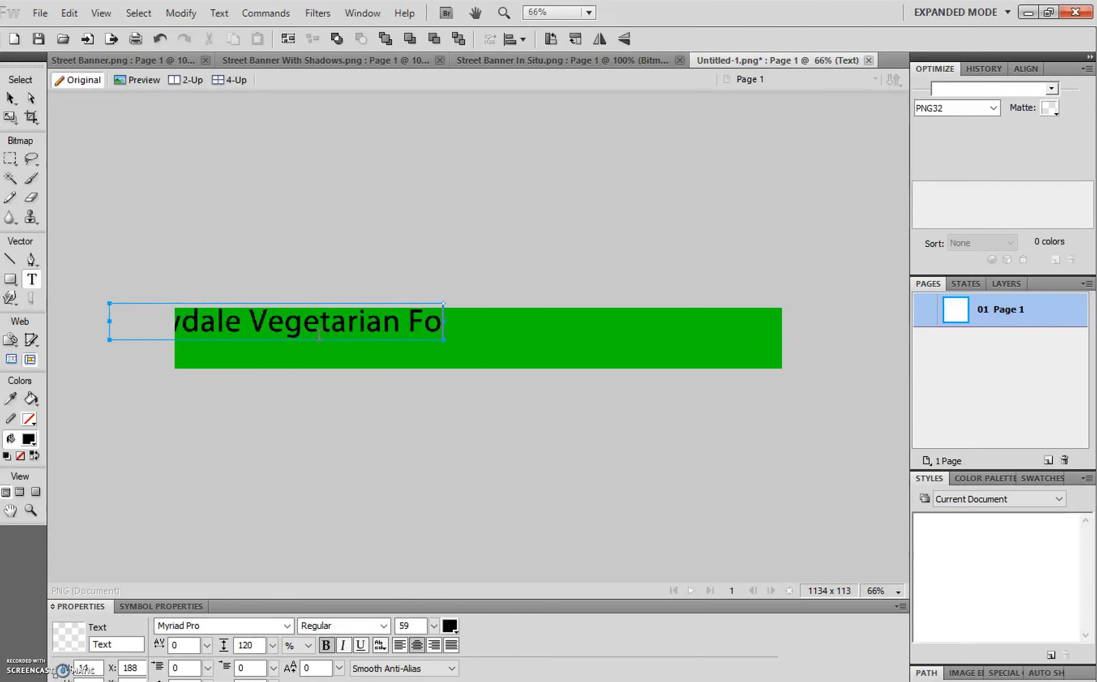
{"action": "type", "text": "od festival"}
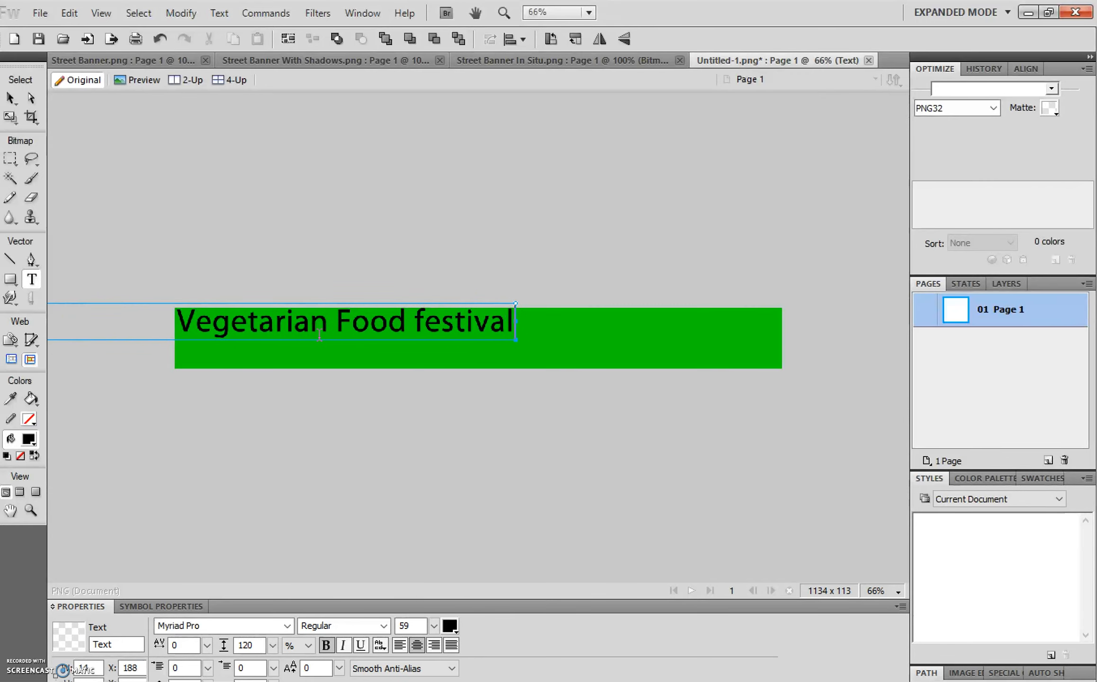
Step: Capitalize the first letter of "festival" in the banner title
{"action": "left_click", "coordinate": [416, 320]}
{"action": "left_click_drag", "start_coordinate": [415, 320], "coordinate": [424, 321]}
{"action": "type", "text": "F"}
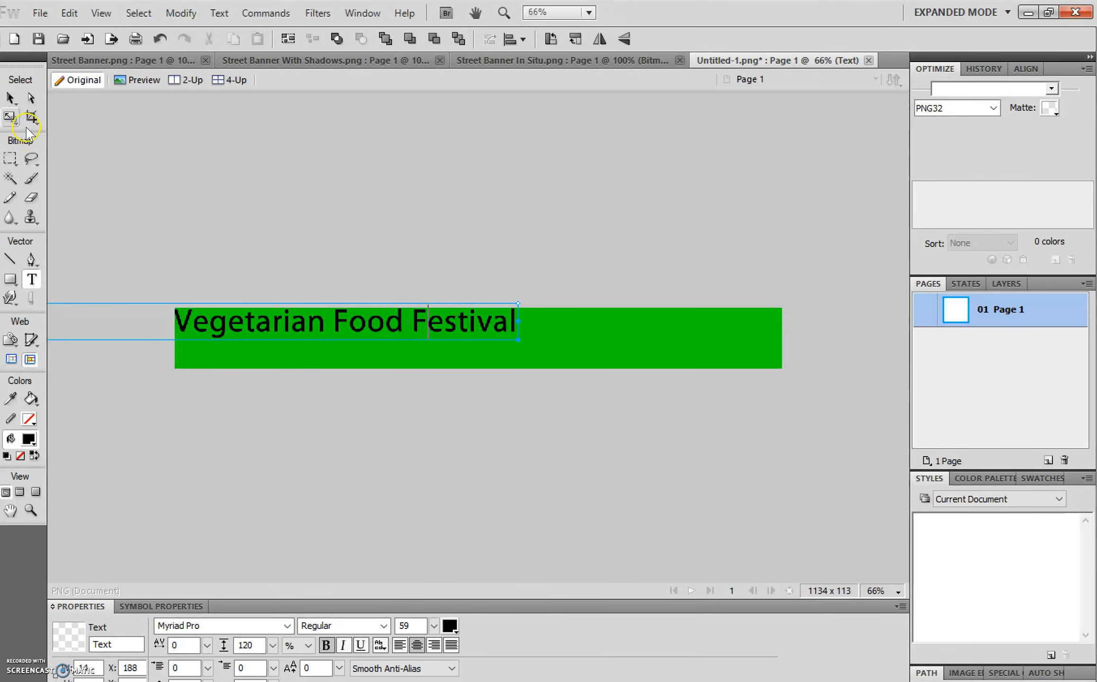
Step: Move the festival title to the middle of the green banner and deselect it
{"action": "left_click", "coordinate": [10, 99]}
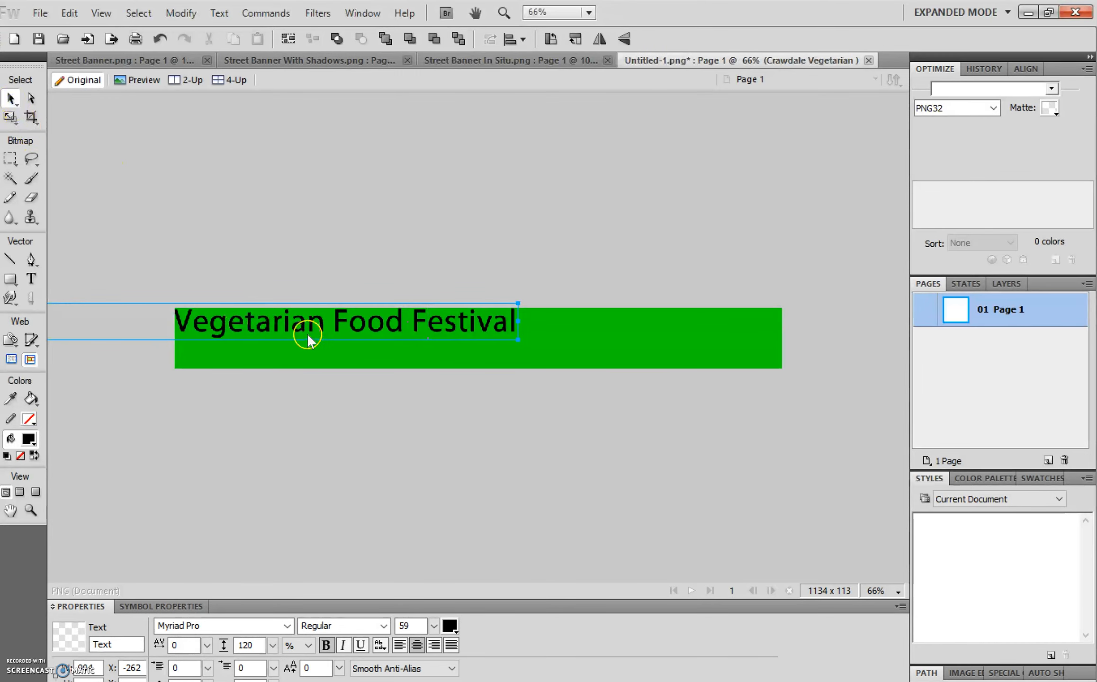
{"action": "left_click_drag", "start_coordinate": [289, 321], "coordinate": [367, 336]}
{"action": "left_click_drag", "start_coordinate": [227, 339], "coordinate": [345, 343]}
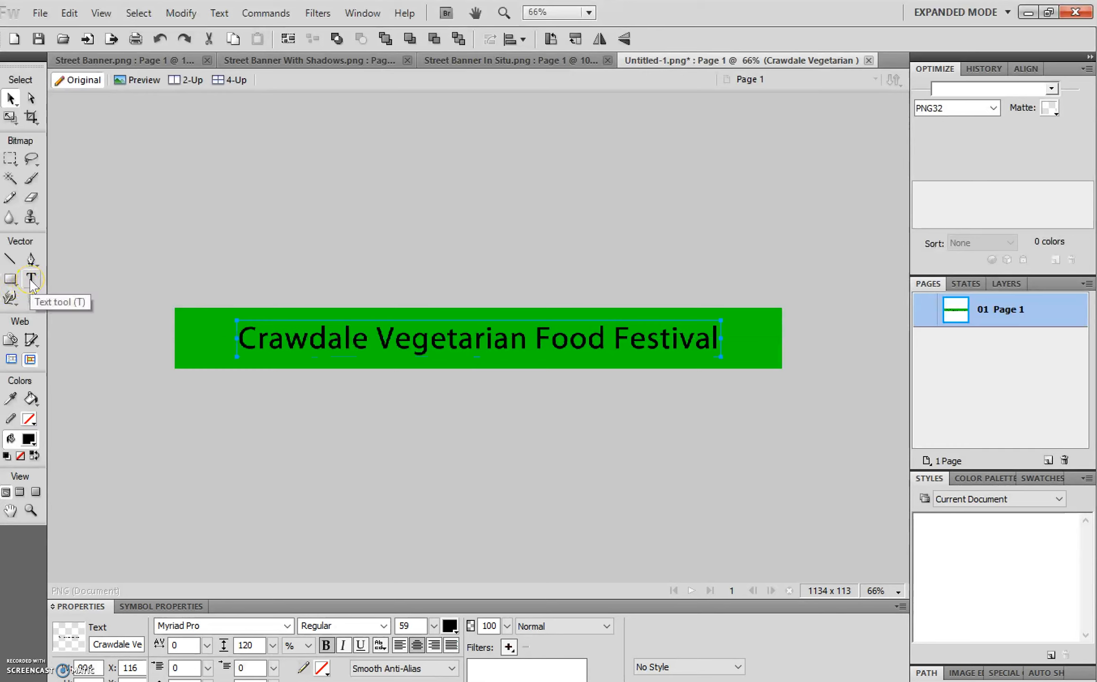
{"action": "left_click", "coordinate": [115, 291]}
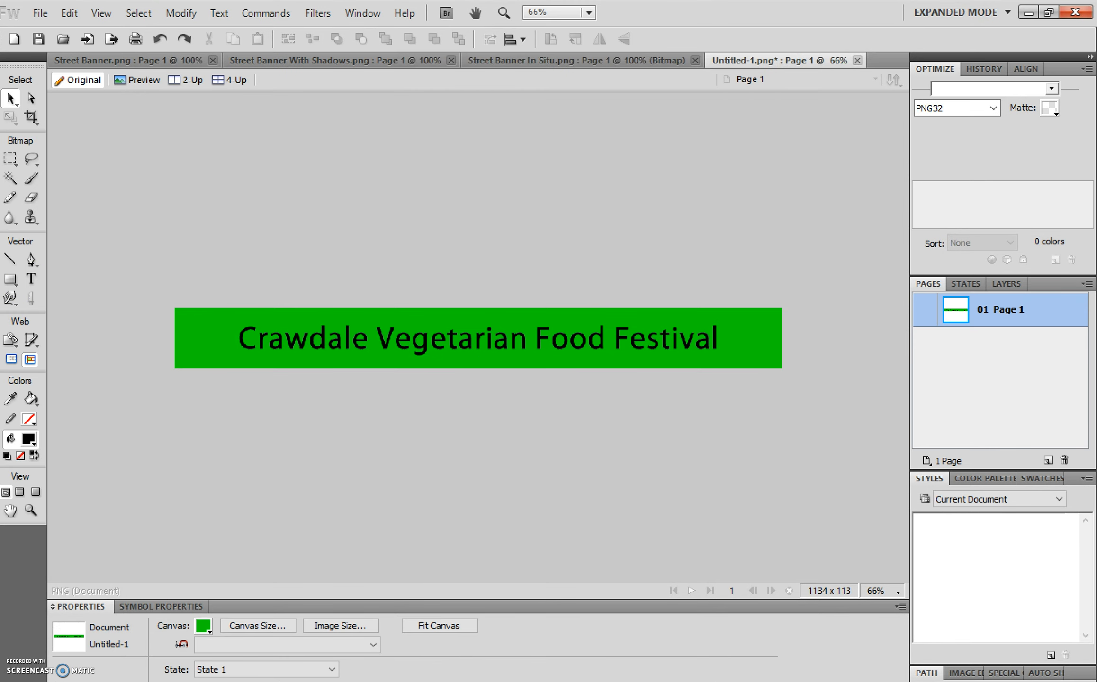
Step: Check the Word brief for the details the banner must include, and return to the Fireworks banner
{"action": "key", "text": "alt+Tab"}
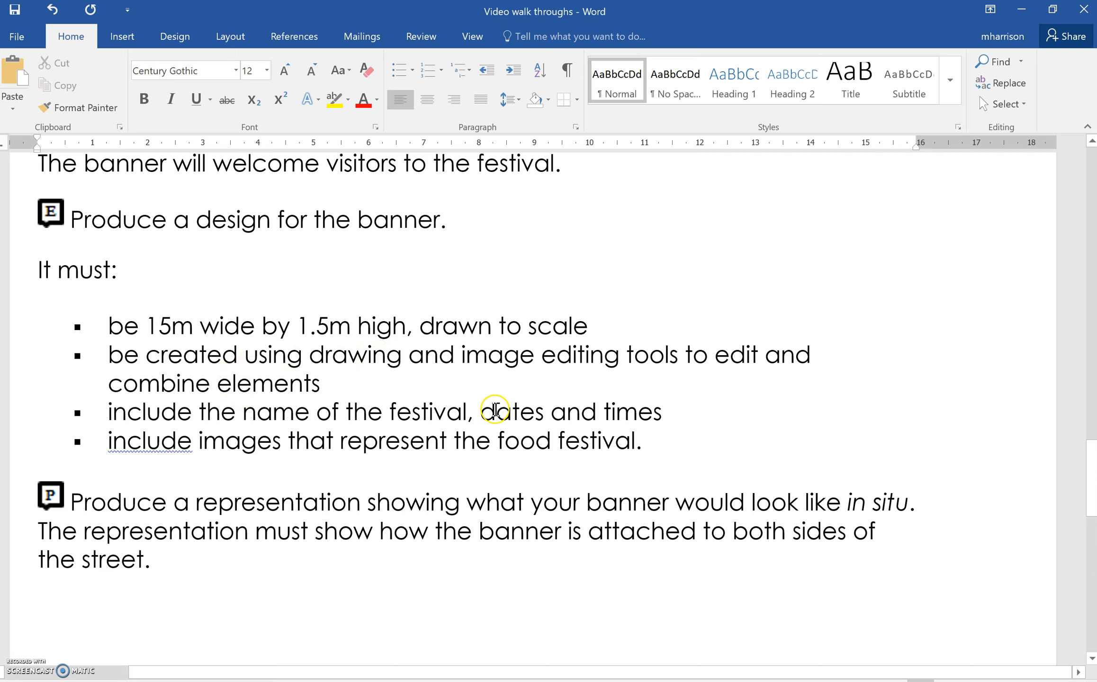
{"action": "key", "text": "alt+Tab"}
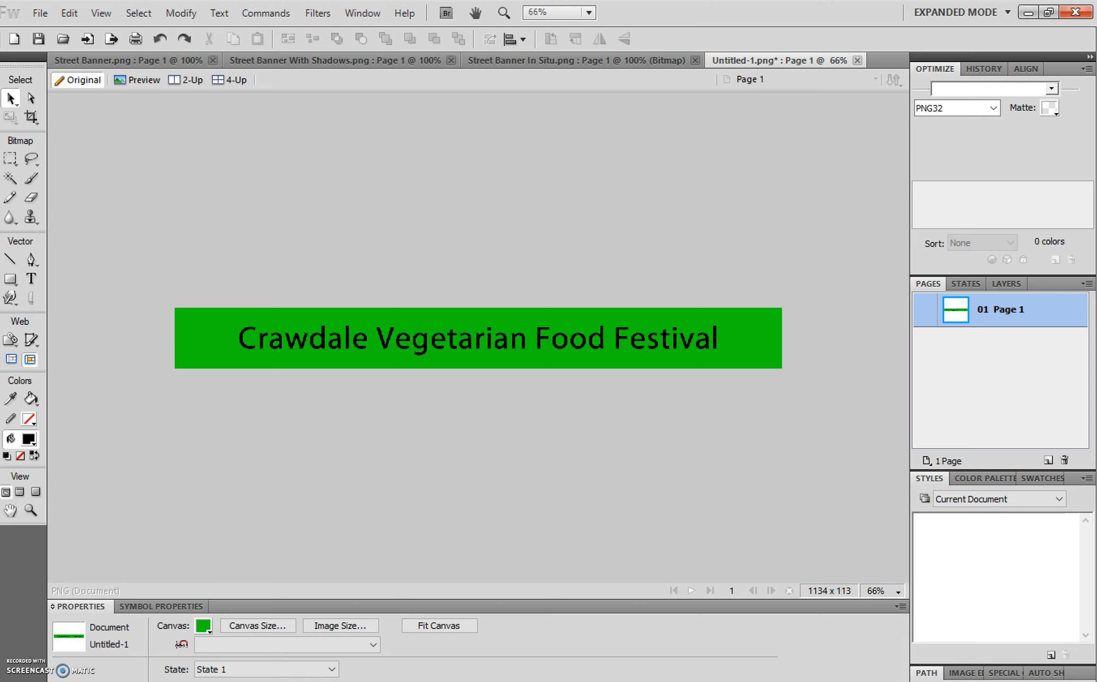
Step: Move the festival title up in the green banner and add the text "July 8th-9th 2018 9am -5pm" below it
{"action": "left_click", "coordinate": [316, 340]}
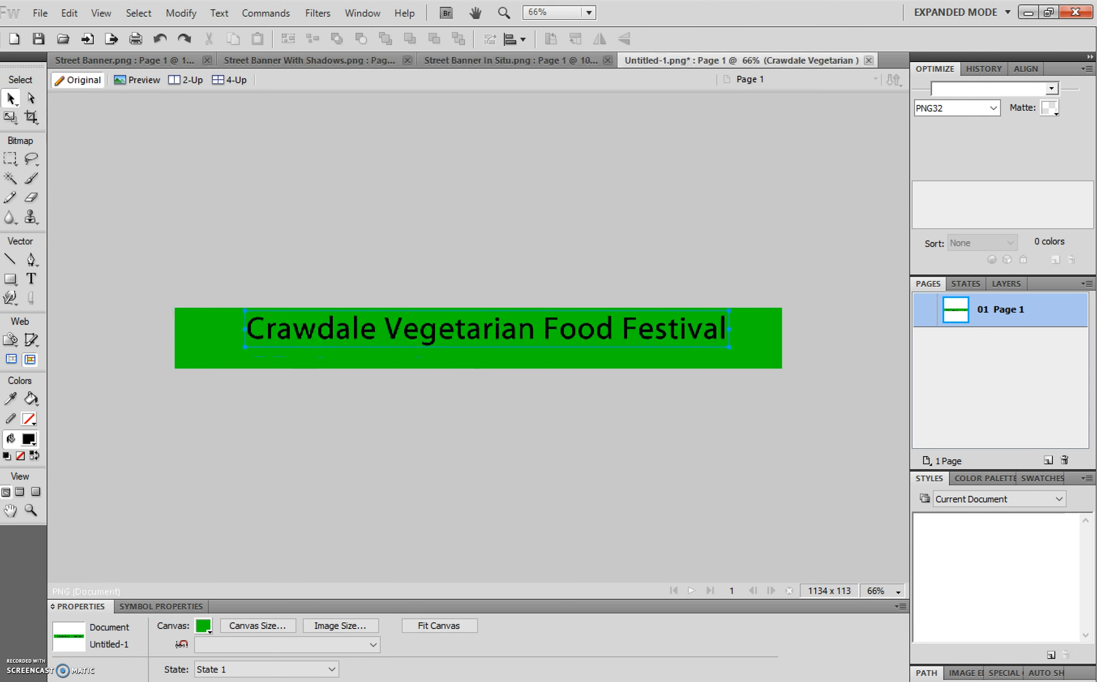
{"action": "left_click", "coordinate": [31, 279]}
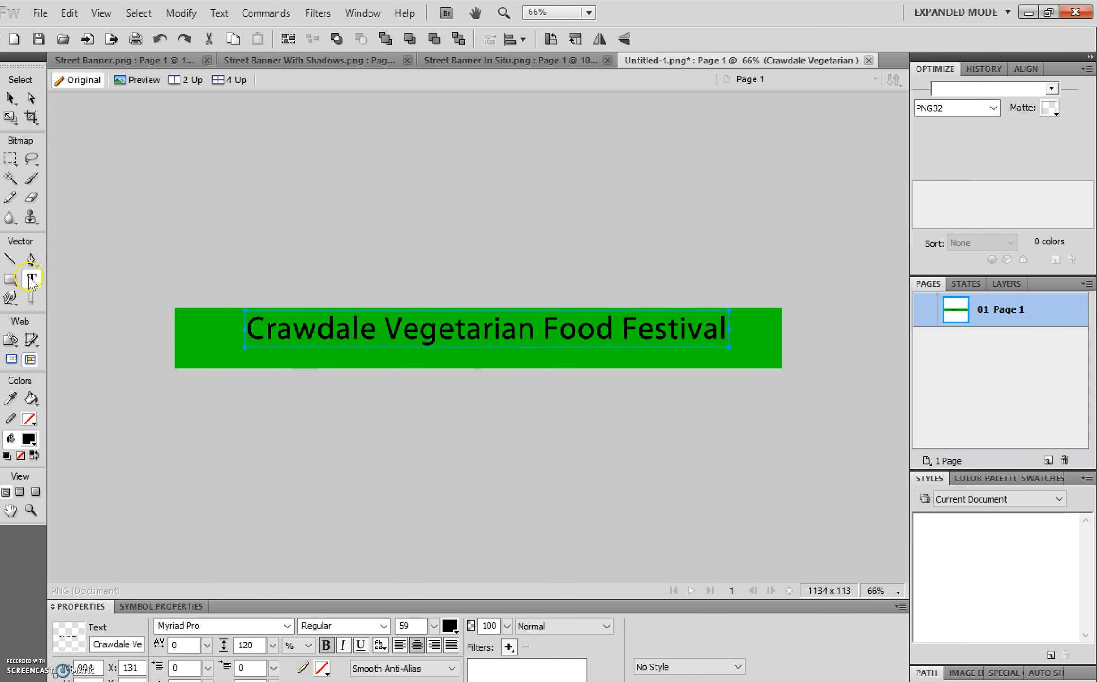
{"action": "left_click", "coordinate": [339, 356]}
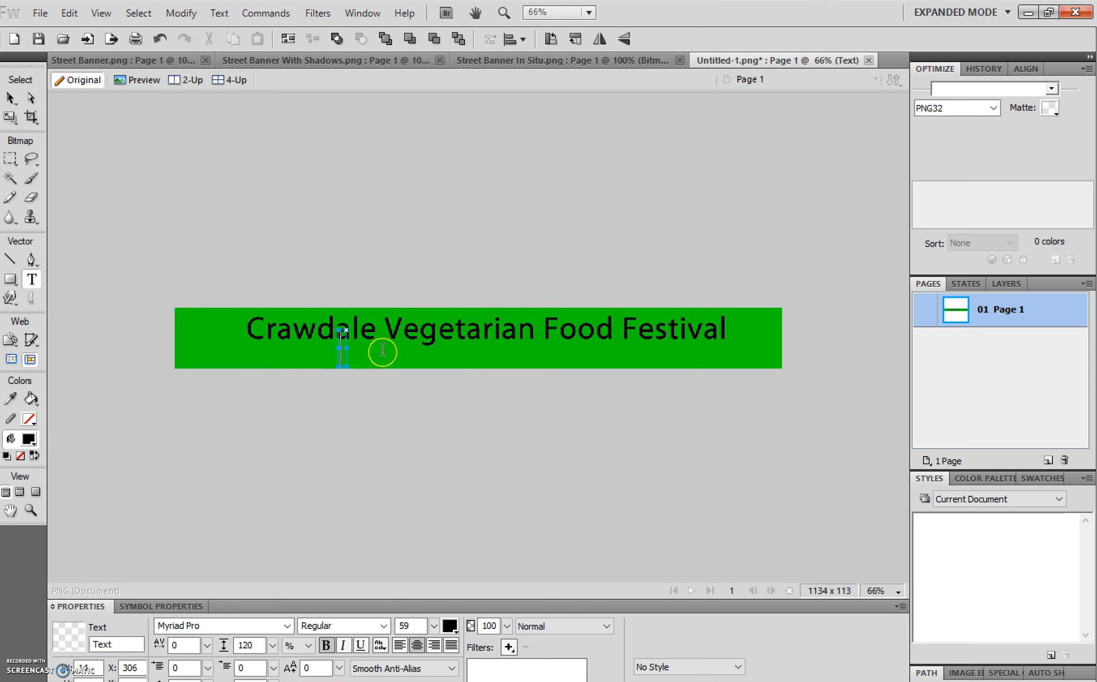
{"action": "type", "text": "July"}
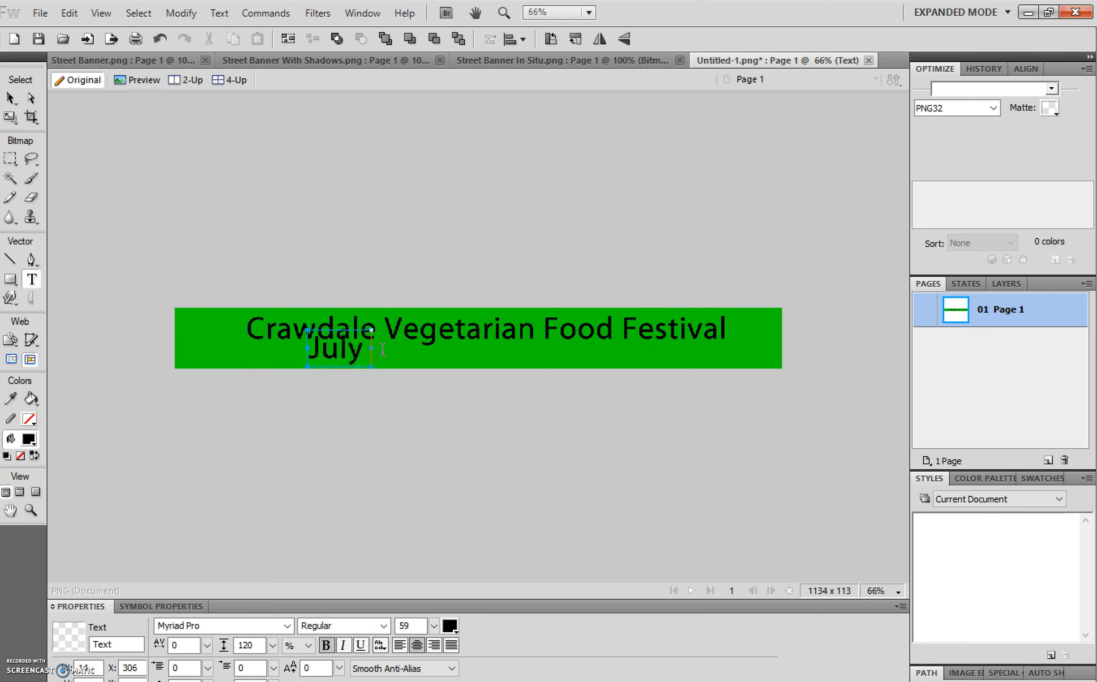
{"action": "type", "text": " 8th-9tj"}
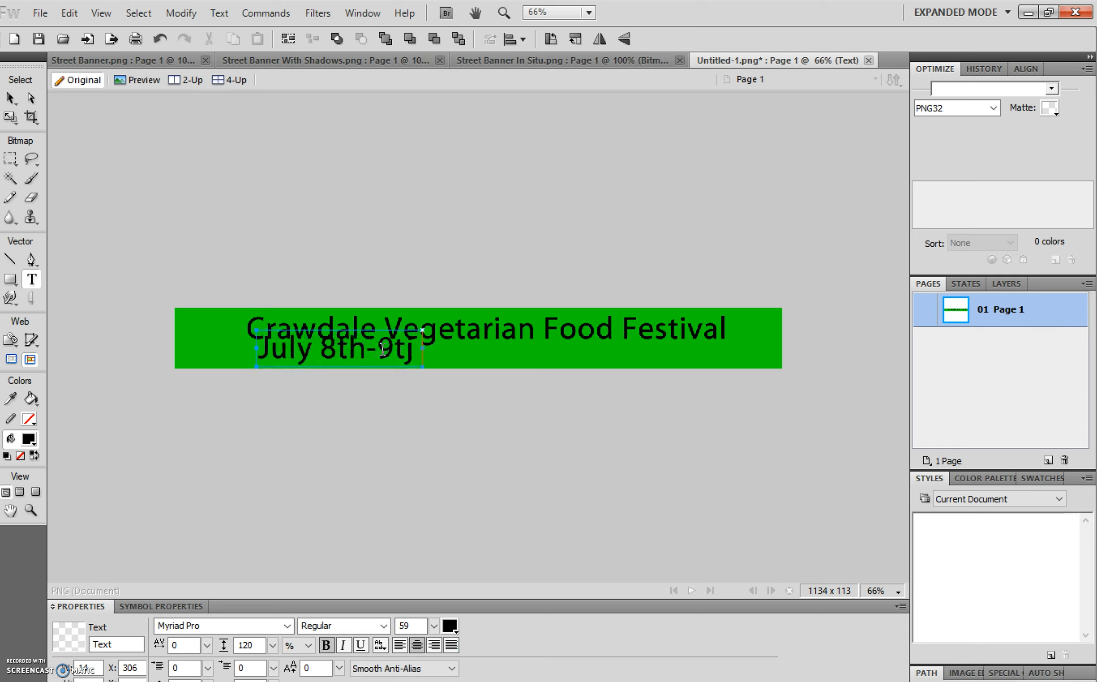
{"action": "key", "text": "BackSpace"}
{"action": "type", "text": "h 2018"}
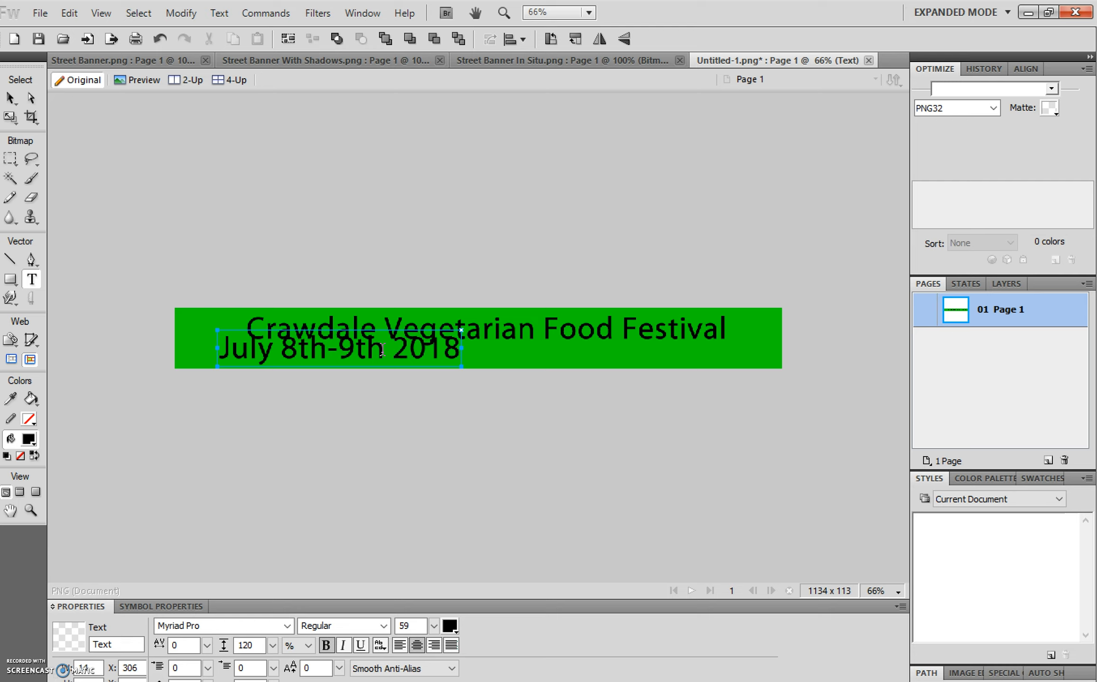
{"action": "type", "text": " 9am"}
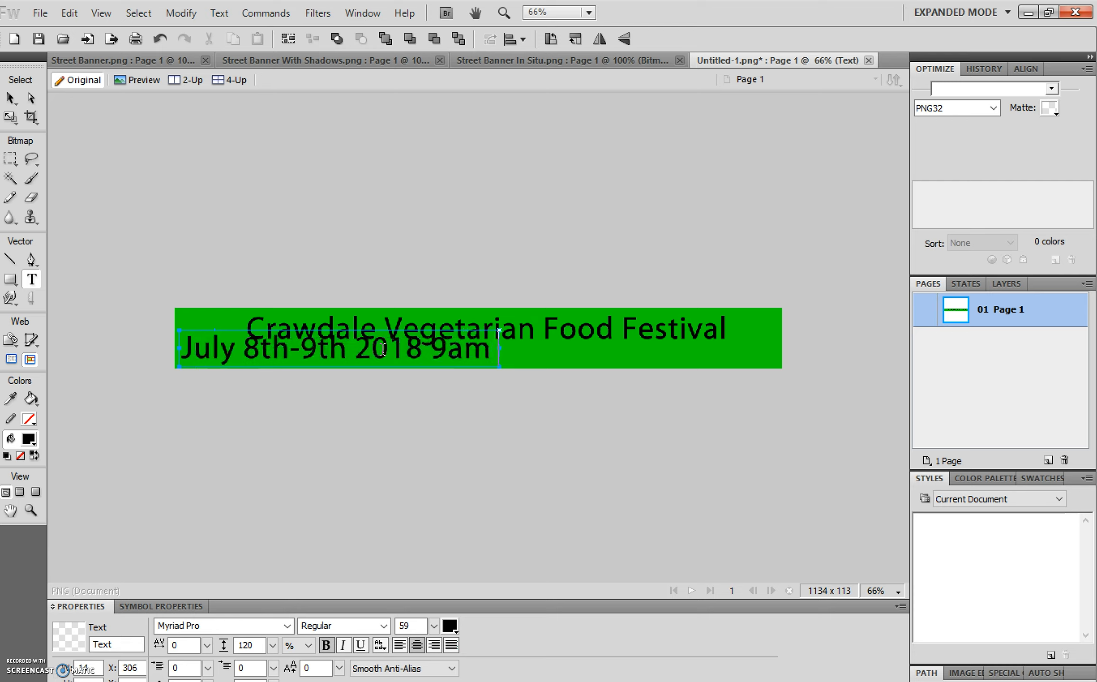
{"action": "type", "text": " -5pm"}
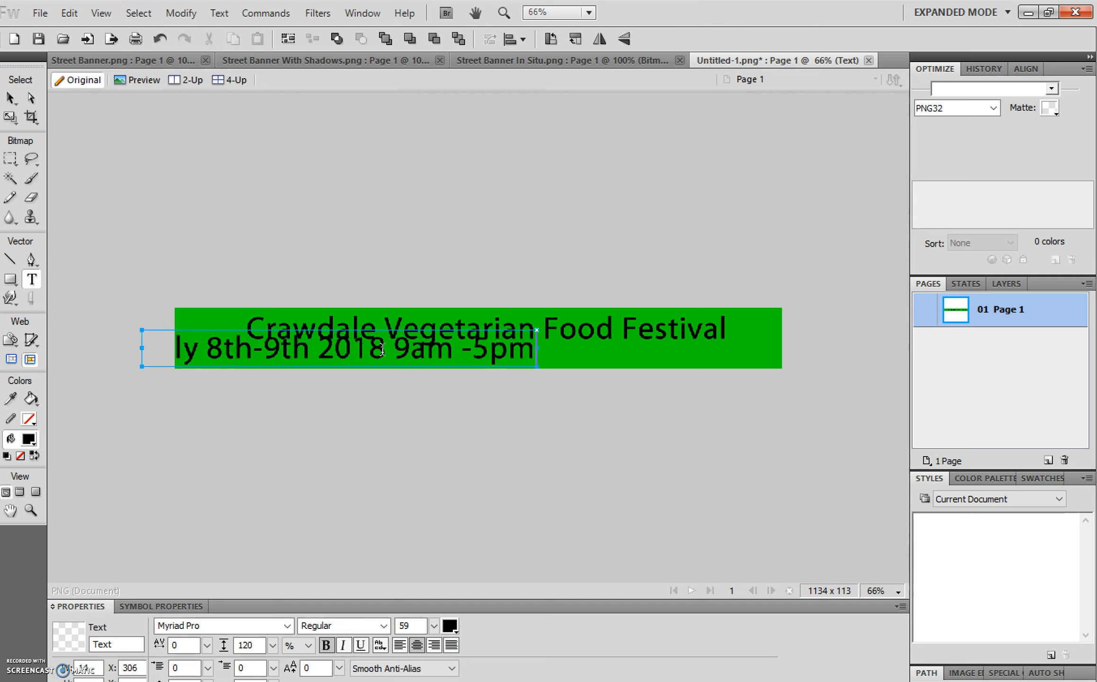
Step: Reduce the date and time text to size 35 and centre it beneath the festival title
{"action": "left_click", "coordinate": [13, 100]}
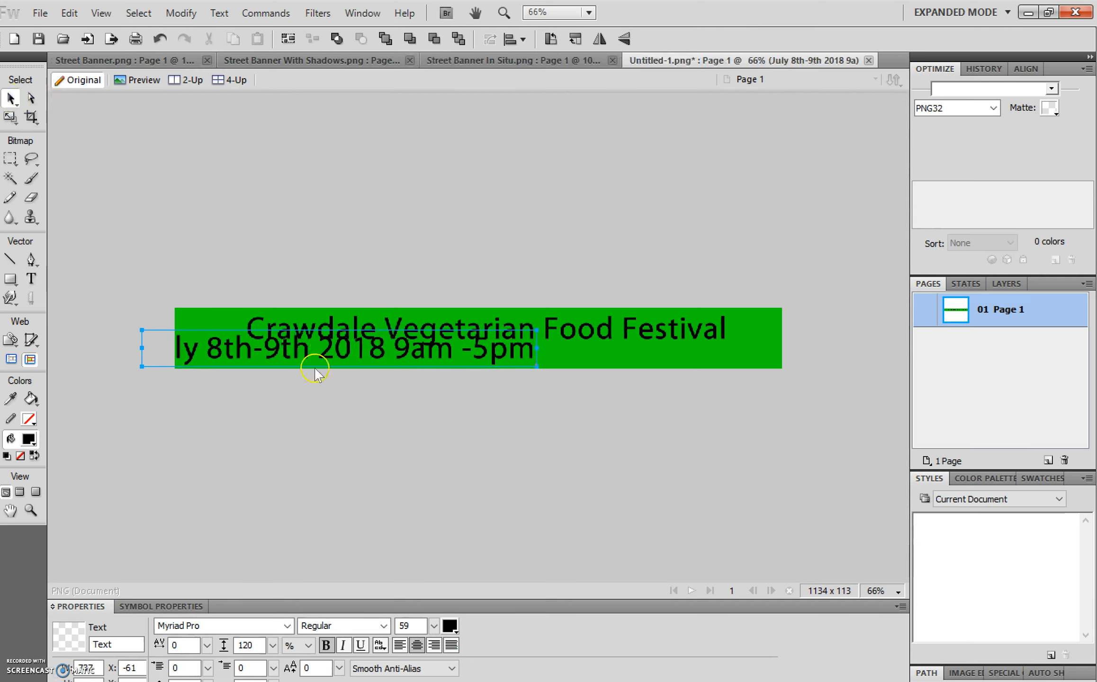
{"action": "left_click_drag", "start_coordinate": [381, 352], "coordinate": [450, 353]}
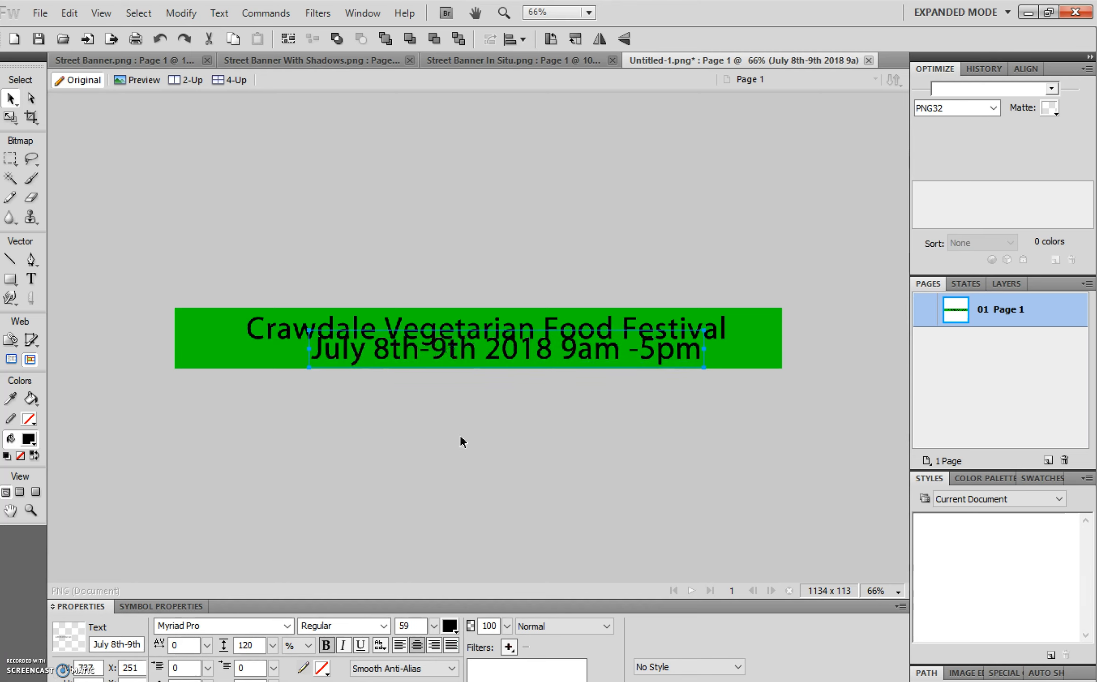
{"action": "left_click_drag", "start_coordinate": [433, 625], "coordinate": [436, 651]}
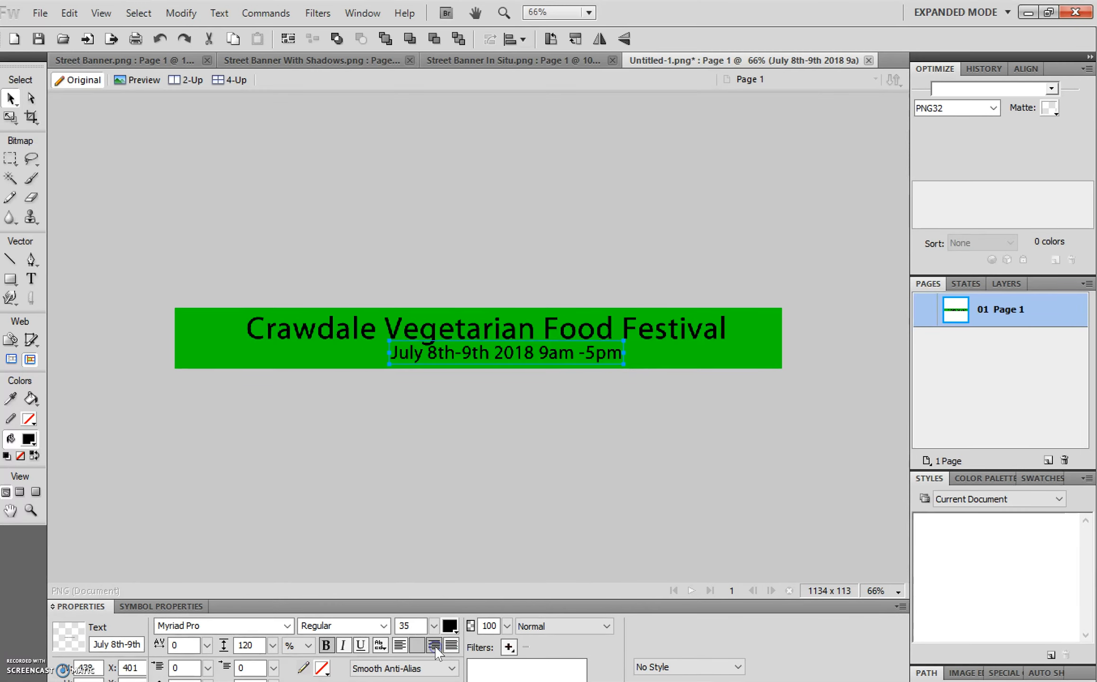
{"action": "left_click_drag", "start_coordinate": [455, 349], "coordinate": [450, 350]}
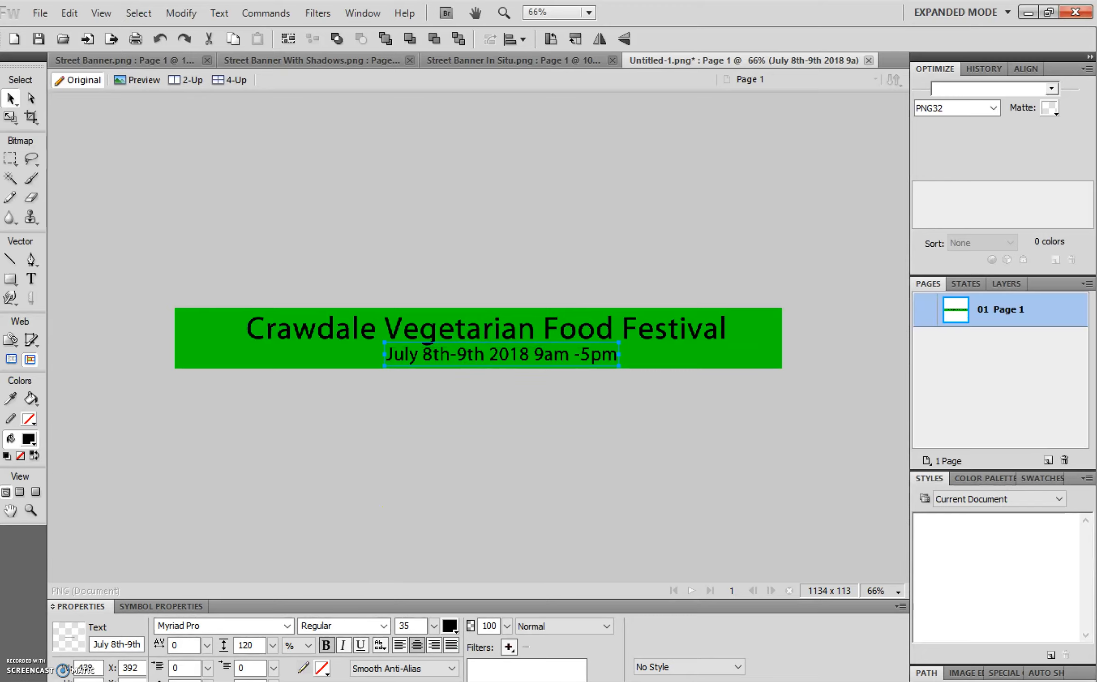
Step: Recheck the banner requirements in the Word brief, and examine the Fireworks examples Street Banner.png and Street Banner With Shadows.png
{"action": "key", "text": "alt+Tab"}
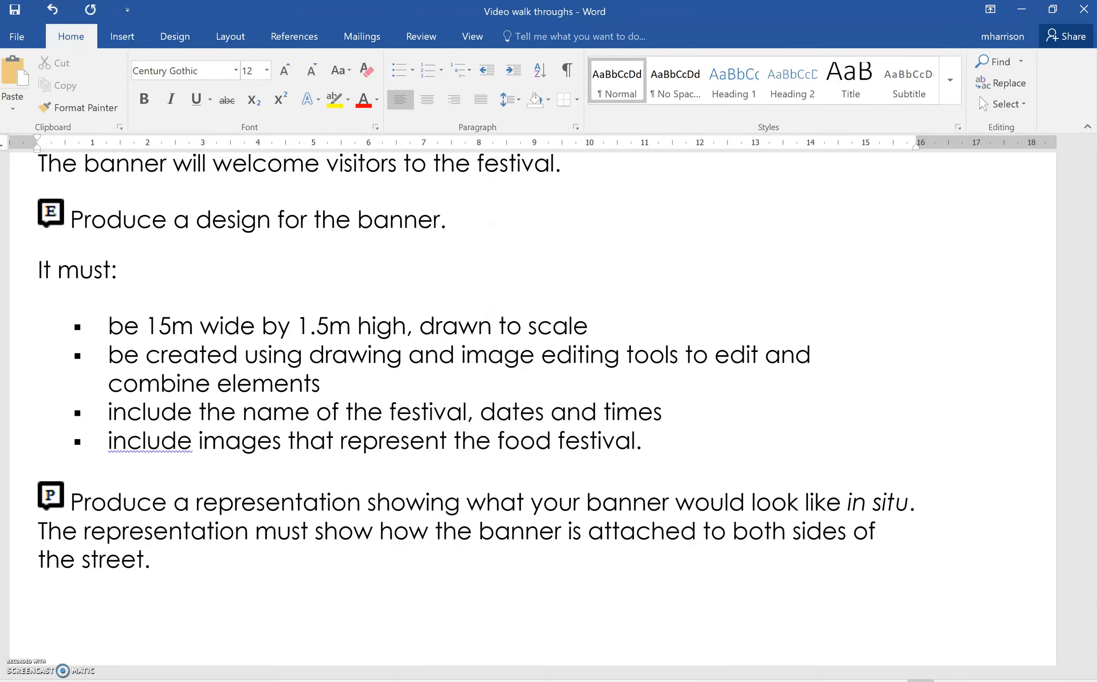
{"action": "key", "text": "alt+Tab"}
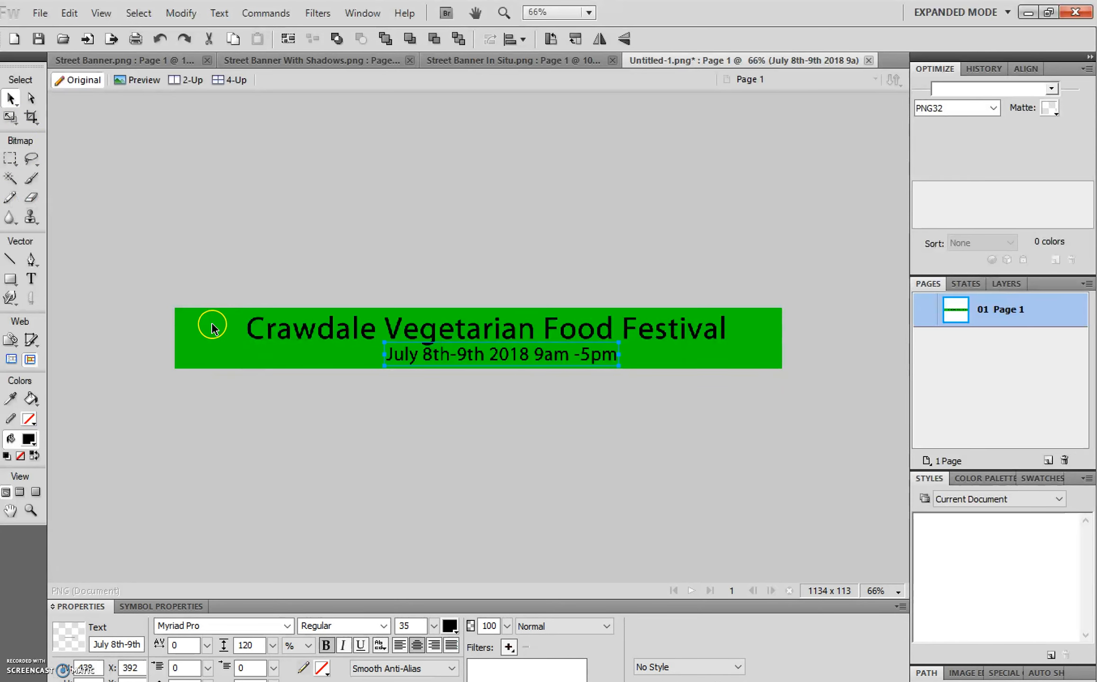
{"action": "left_click", "coordinate": [171, 63]}
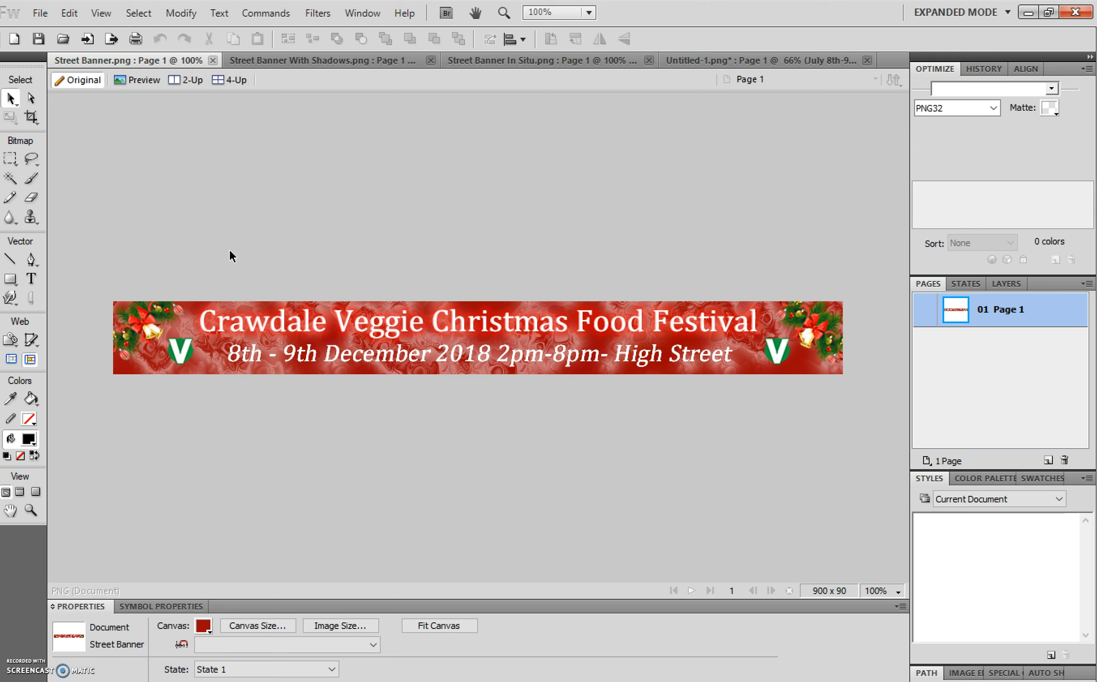
{"action": "left_click", "coordinate": [292, 324]}
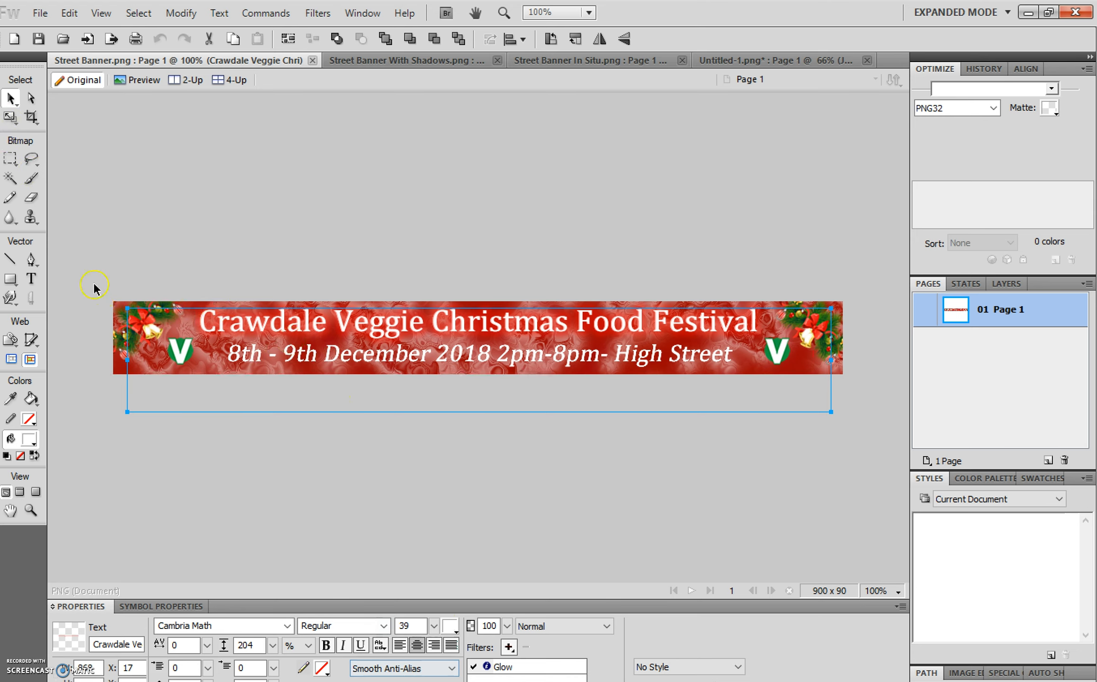
{"action": "left_click", "coordinate": [199, 248]}
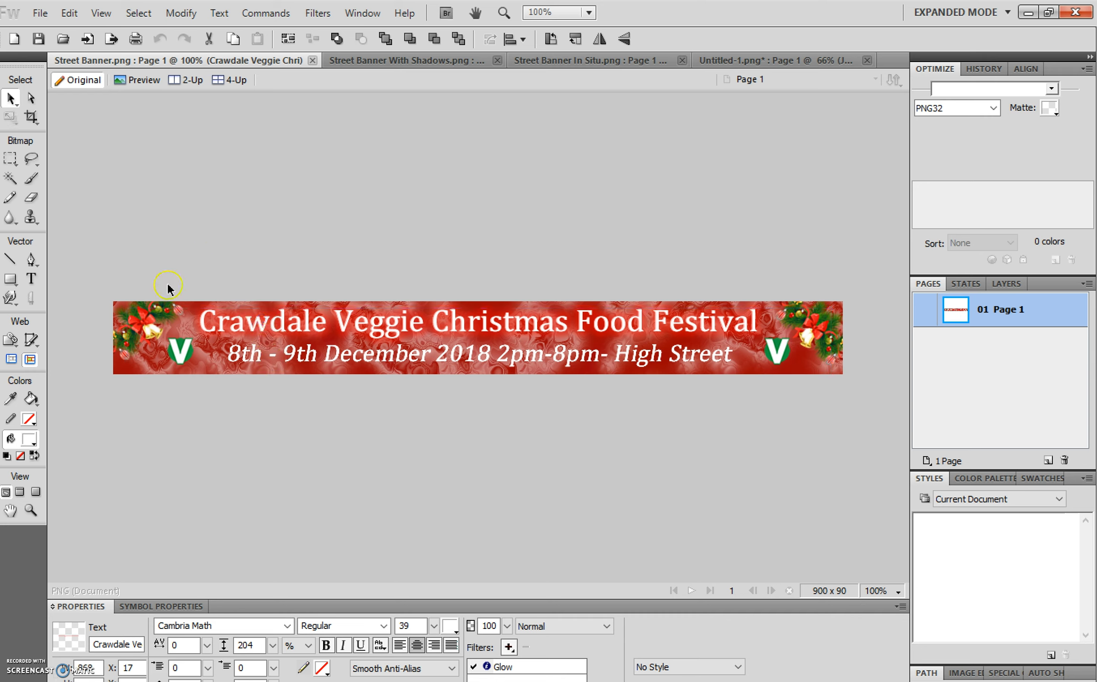
{"action": "left_click", "coordinate": [162, 328]}
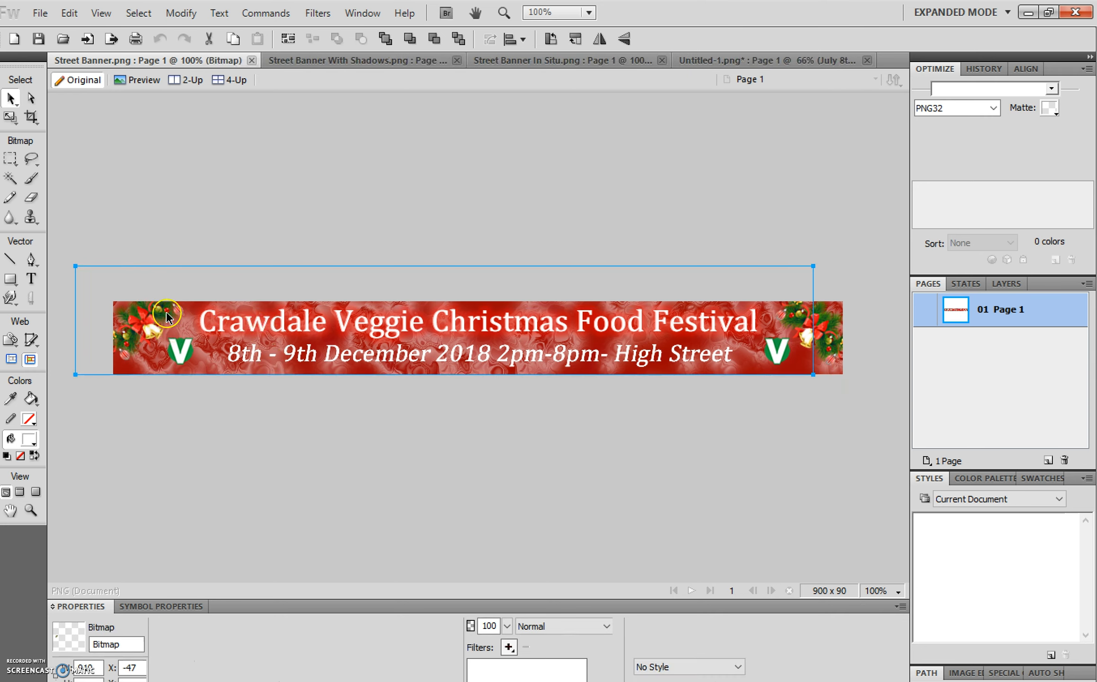
{"action": "left_click", "coordinate": [461, 335]}
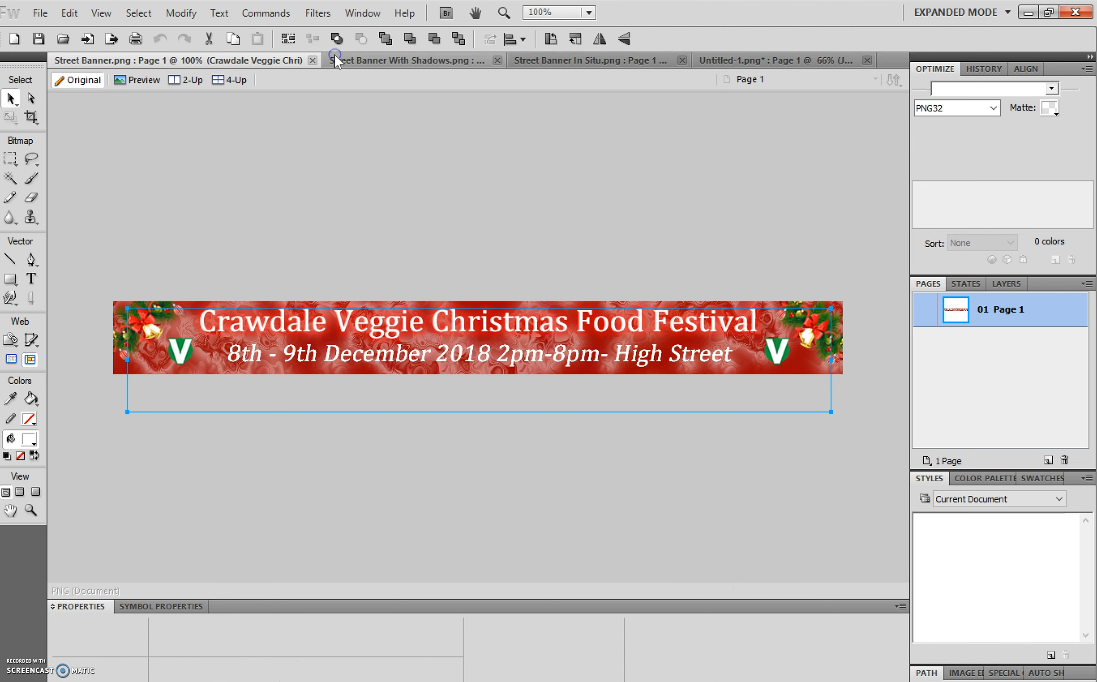
{"action": "left_click", "coordinate": [381, 61]}
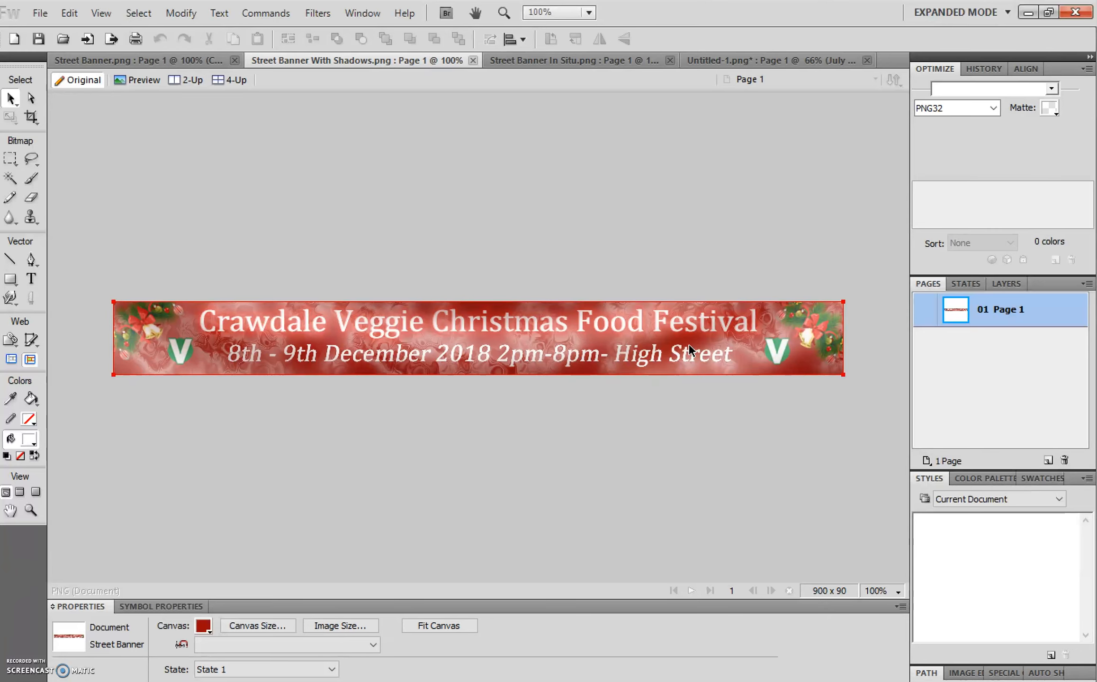
{"action": "left_click", "coordinate": [167, 61]}
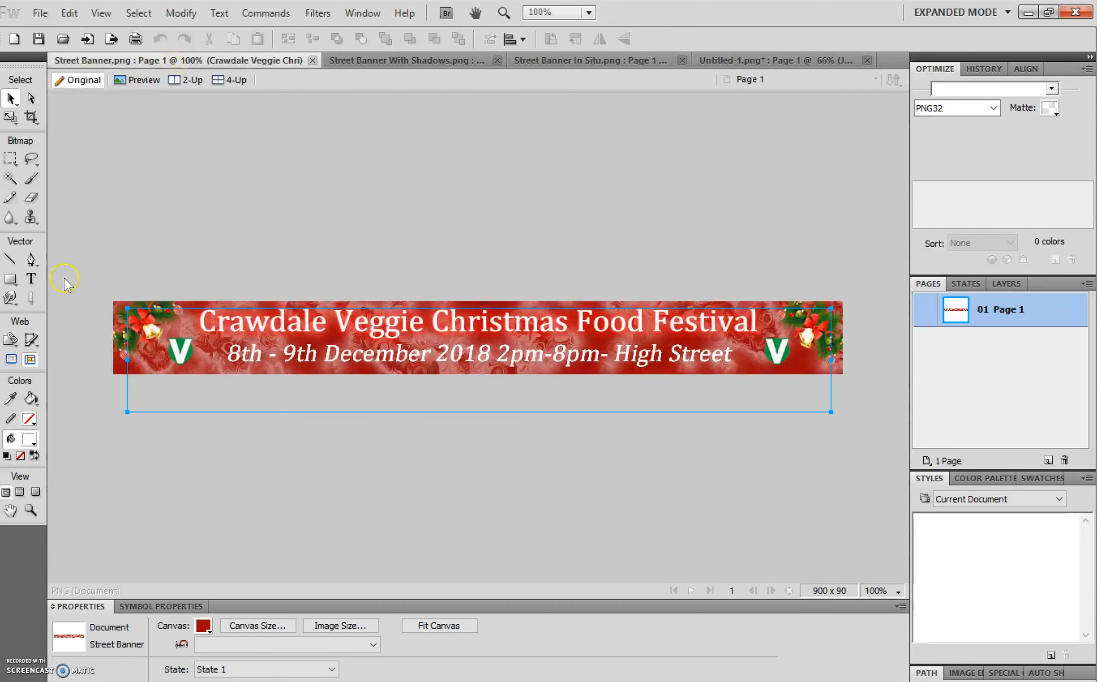
Step: Set up the Brush tool with size 74, the Basic Air Brush stroke and light grey #CCCCCC
{"action": "left_click", "coordinate": [30, 180]}
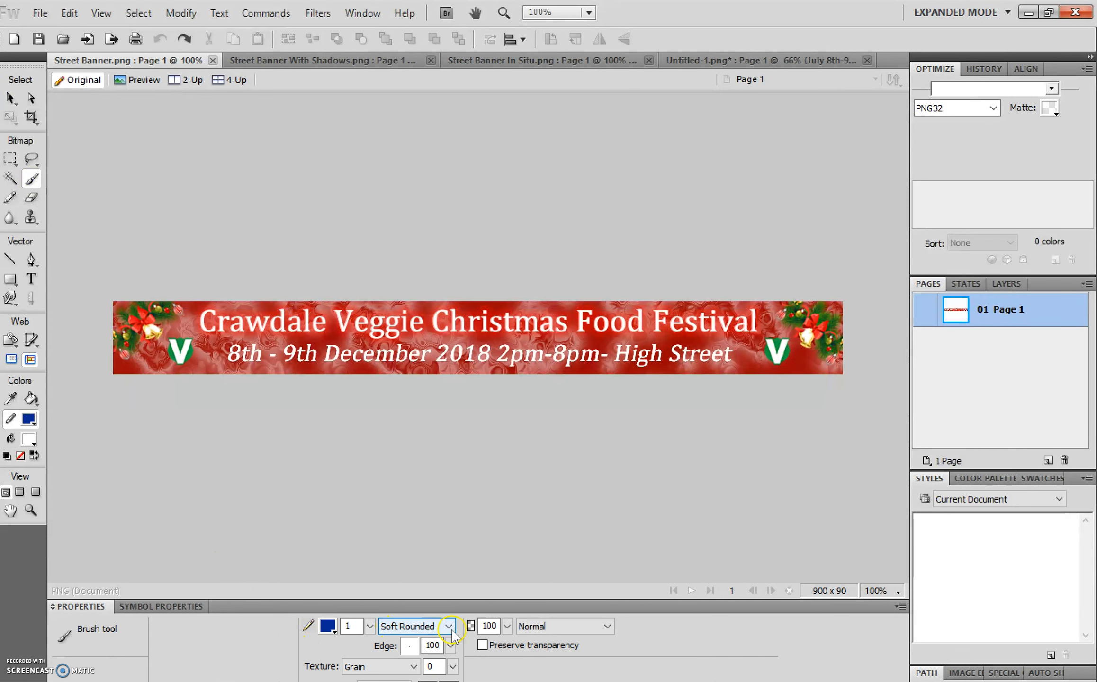
{"action": "left_click_drag", "start_coordinate": [369, 626], "coordinate": [374, 501]}
{"action": "left_click", "coordinate": [438, 625]}
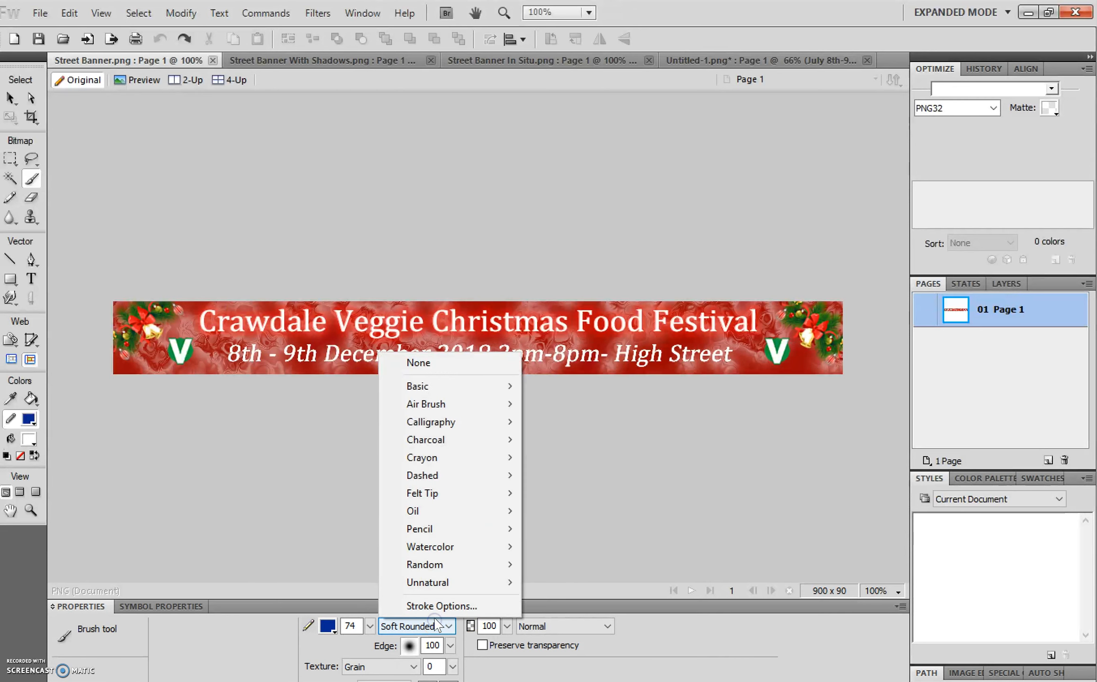
{"action": "mouse_move", "coordinate": [454, 405]}
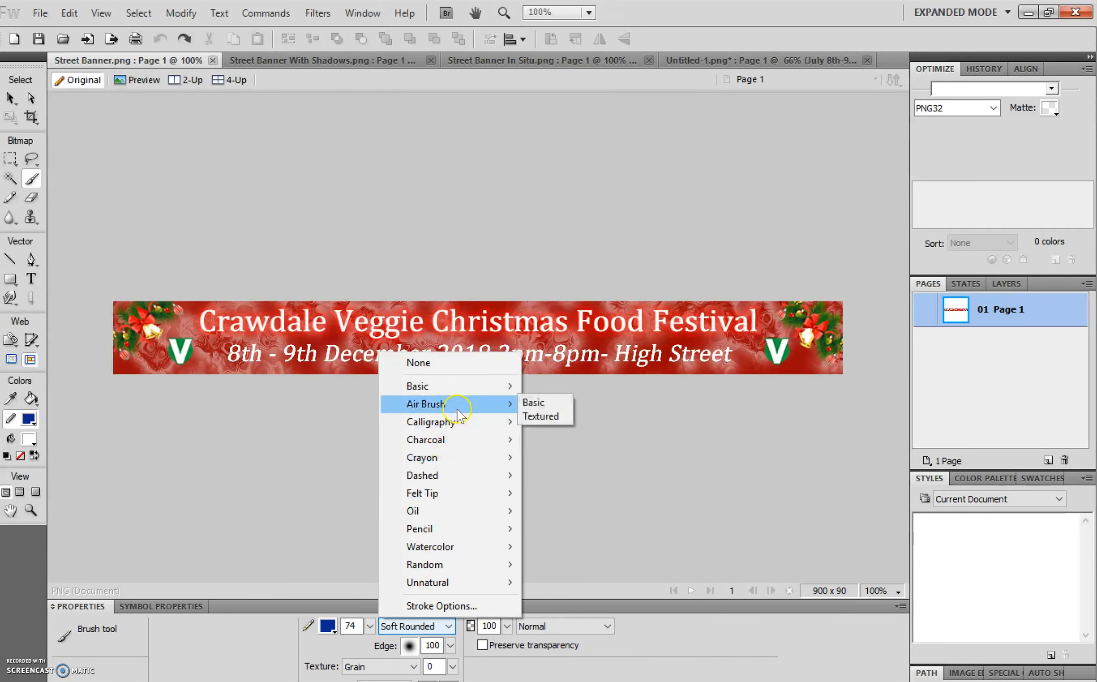
{"action": "left_click", "coordinate": [556, 404]}
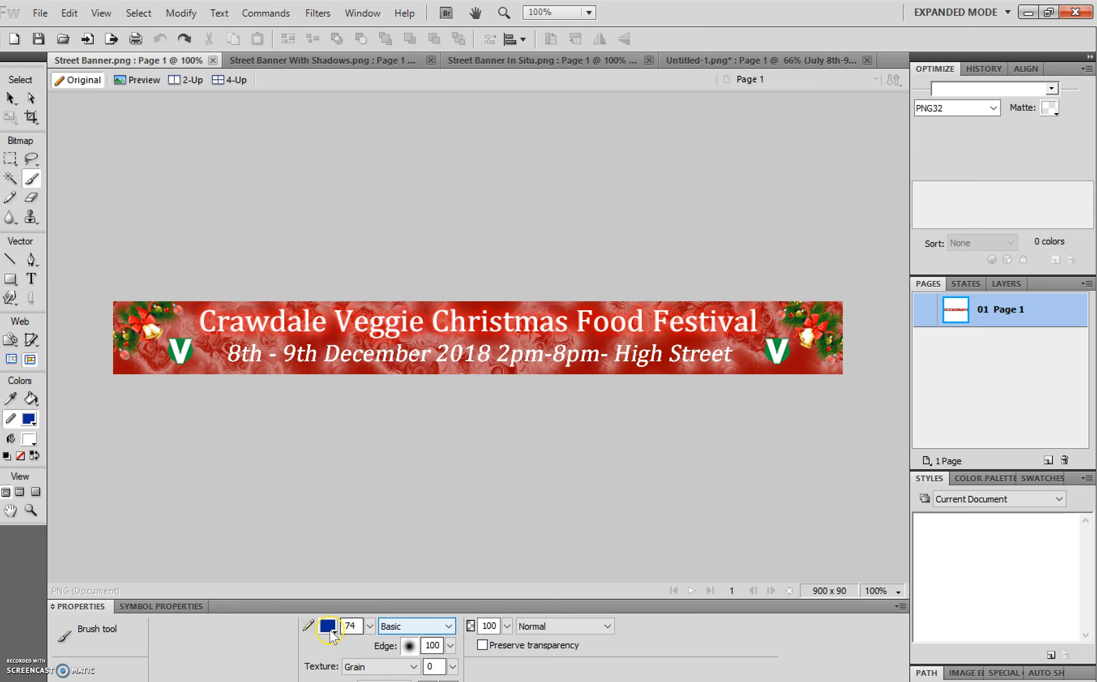
{"action": "left_click", "coordinate": [329, 629]}
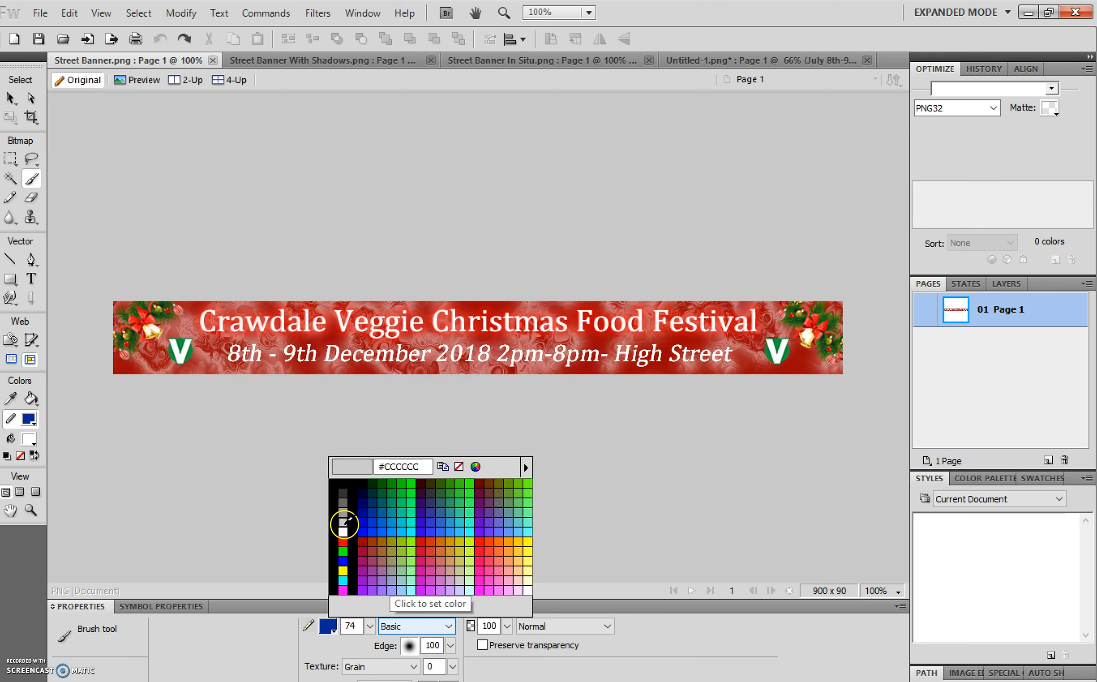
{"action": "left_click", "coordinate": [344, 522]}
Step: Try a light grey brush stroke over the left end of the Christmas banner, and undo it
{"action": "mouse_move", "coordinate": [129, 294]}
{"action": "left_mouse_down"}
{"action": "mouse_move", "coordinate": [234, 335]}
{"action": "mouse_move", "coordinate": [303, 340]}
{"action": "left_mouse_up"}
{"action": "key", "text": "v"}
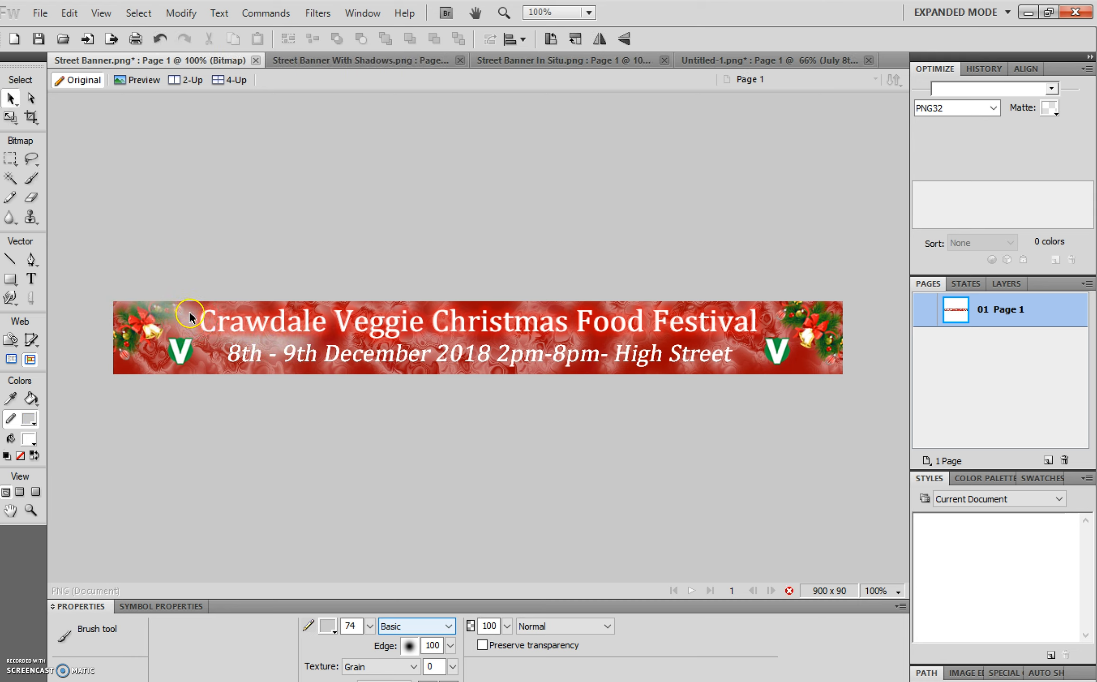
{"action": "key", "text": "ctrl+z"}
{"action": "key", "text": "b"}
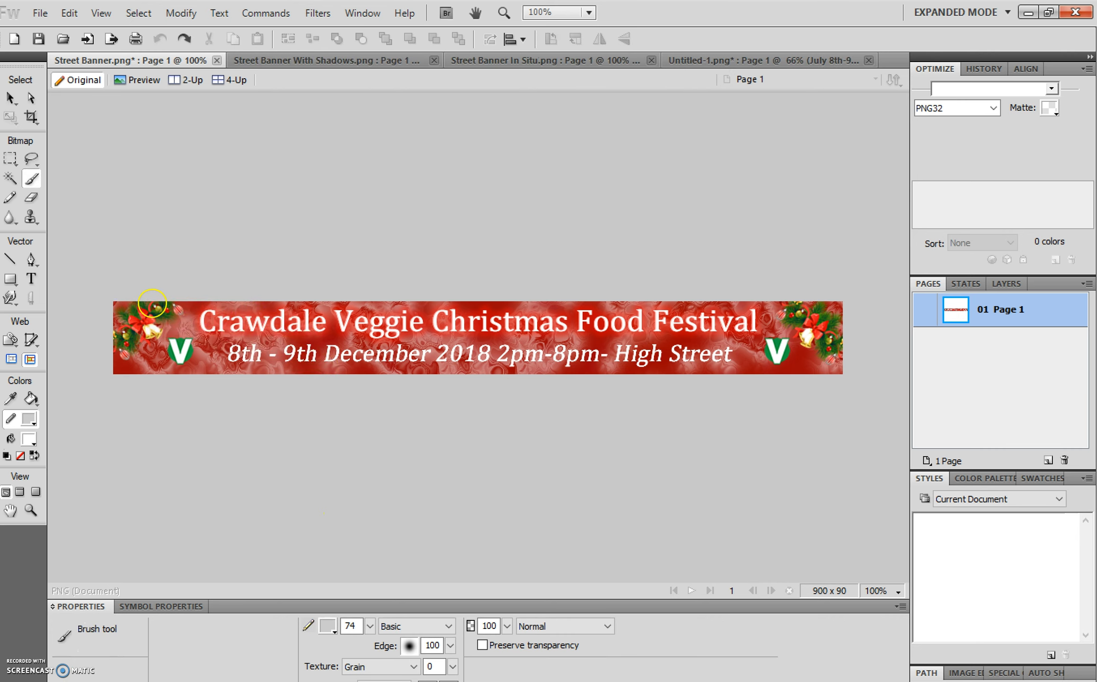
Step: Lower the brush opacity to 62 and paint soft light grey shading across the Christmas banner
{"action": "left_click", "coordinate": [449, 646]}
{"action": "mouse_move", "coordinate": [455, 533]}
{"action": "left_mouse_down"}
{"action": "mouse_move", "coordinate": [454, 650]}
{"action": "mouse_move", "coordinate": [456, 523]}
{"action": "mouse_move", "coordinate": [515, 552]}
{"action": "mouse_move", "coordinate": [515, 593]}
{"action": "left_mouse_up"}
{"action": "left_click", "coordinate": [505, 627]}
{"action": "mouse_move", "coordinate": [222, 337]}
{"action": "left_mouse_down"}
{"action": "mouse_move", "coordinate": [287, 356]}
{"action": "mouse_move", "coordinate": [371, 363]}
{"action": "left_mouse_up"}
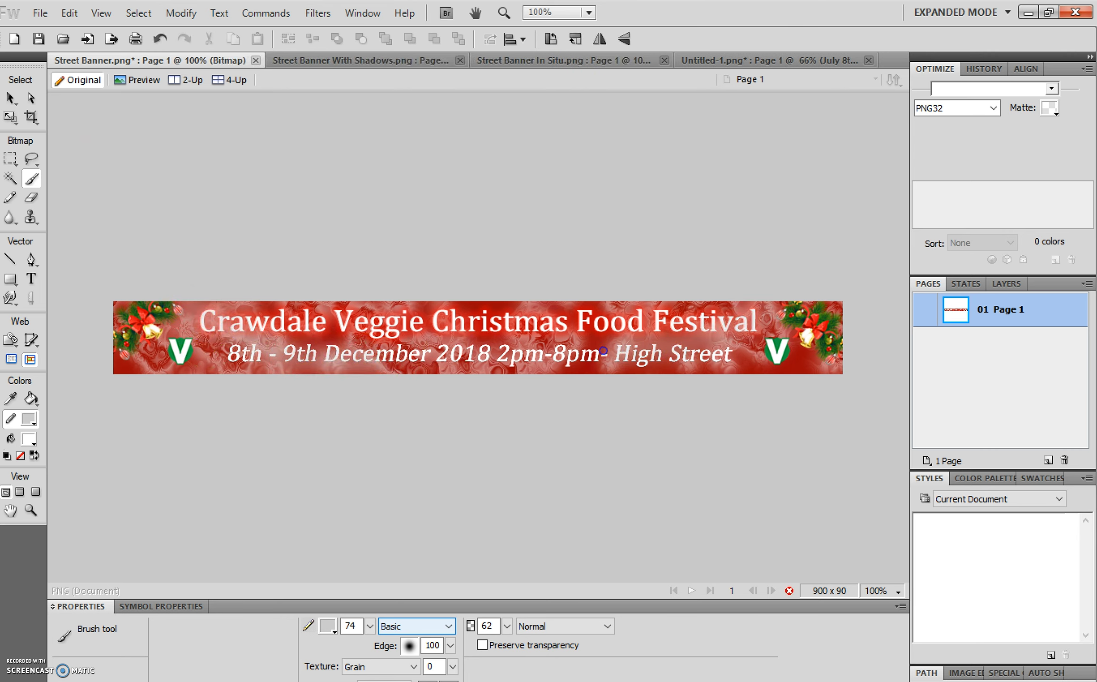
{"action": "mouse_move", "coordinate": [394, 298]}
{"action": "left_mouse_down"}
{"action": "mouse_move", "coordinate": [535, 311]}
{"action": "mouse_move", "coordinate": [584, 302]}
{"action": "left_mouse_up"}
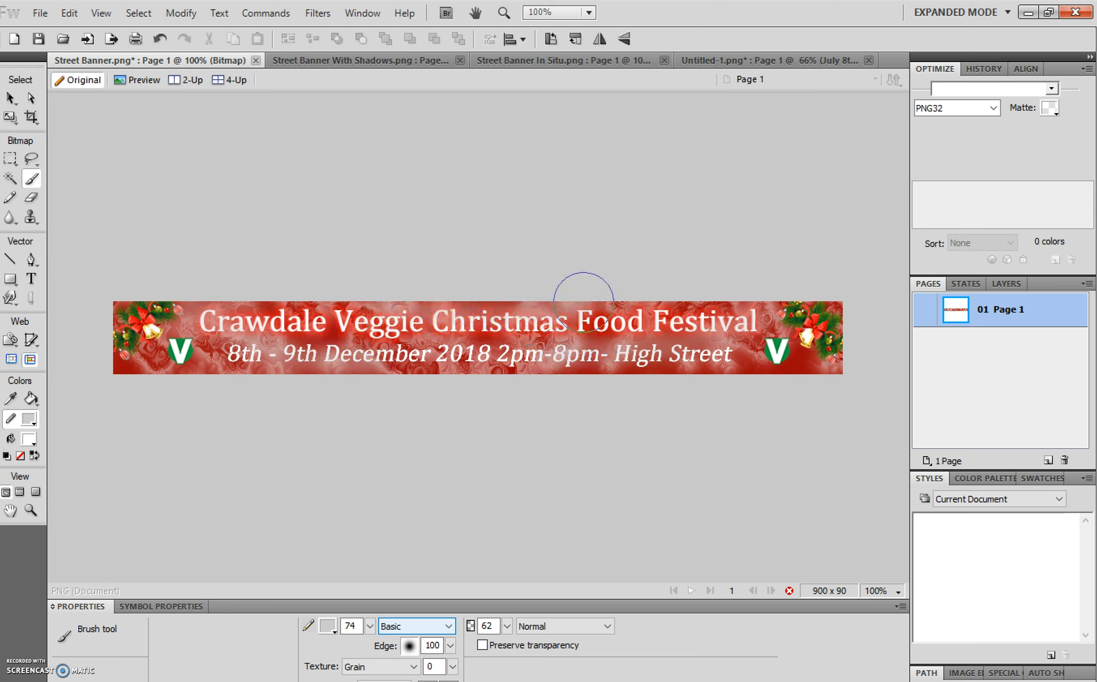
Step: Examine the shaded banner and how it is attached across the street in Street Banner In Situ.png, and choose the Line tool
{"action": "left_click", "coordinate": [330, 58]}
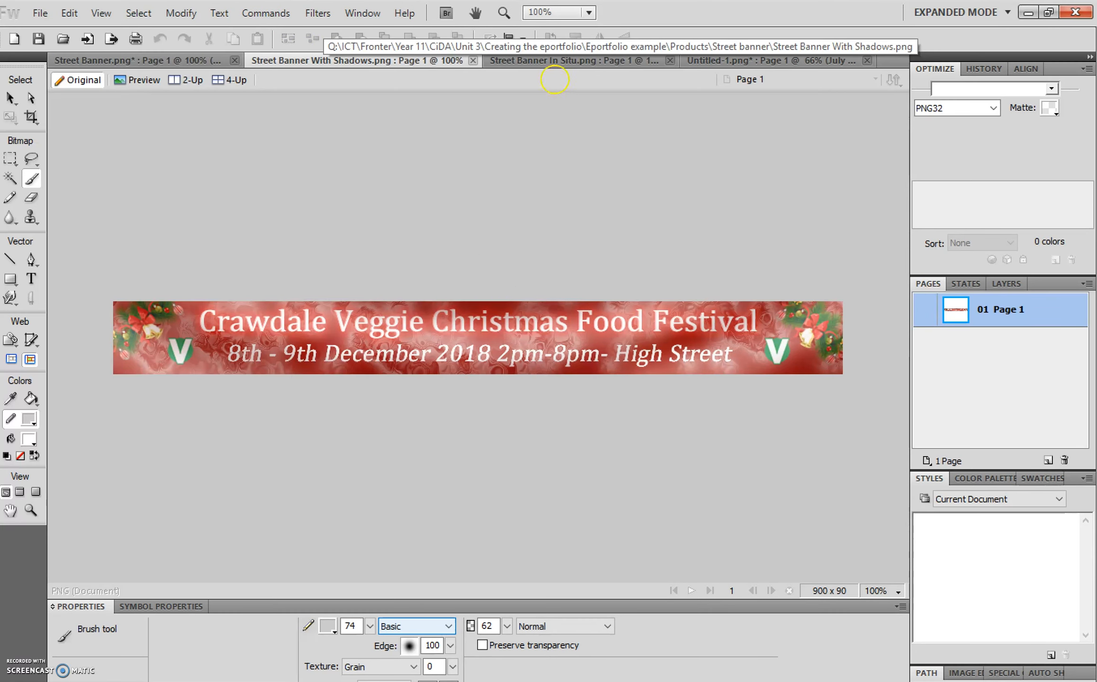
{"action": "left_click", "coordinate": [563, 59]}
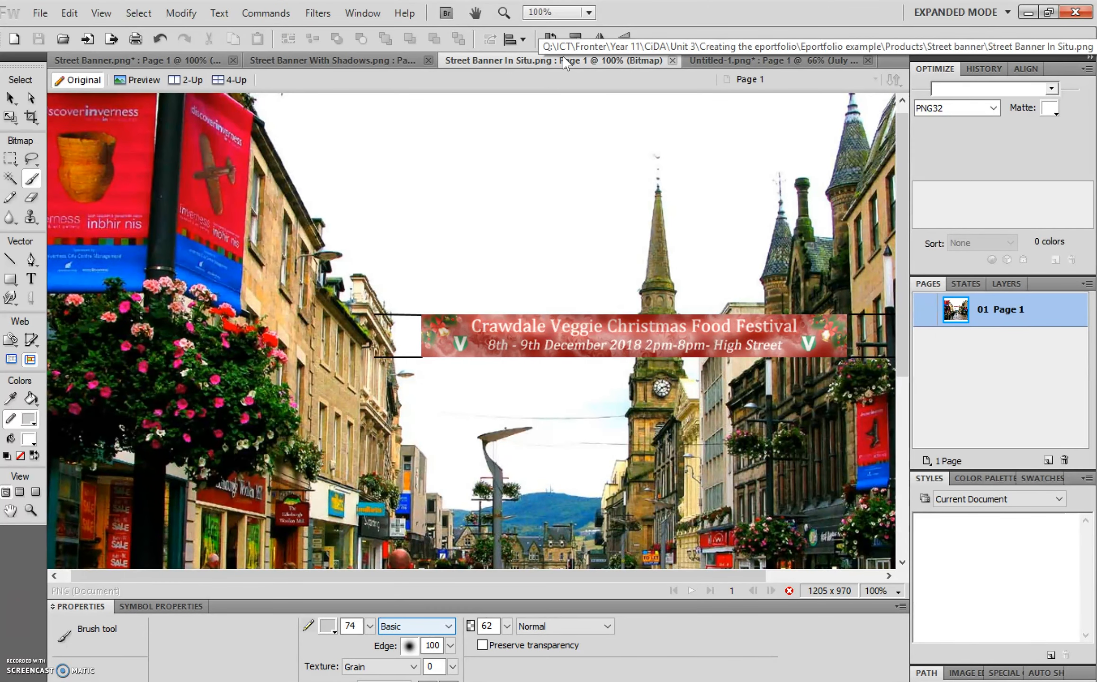
{"action": "left_click", "coordinate": [410, 64]}
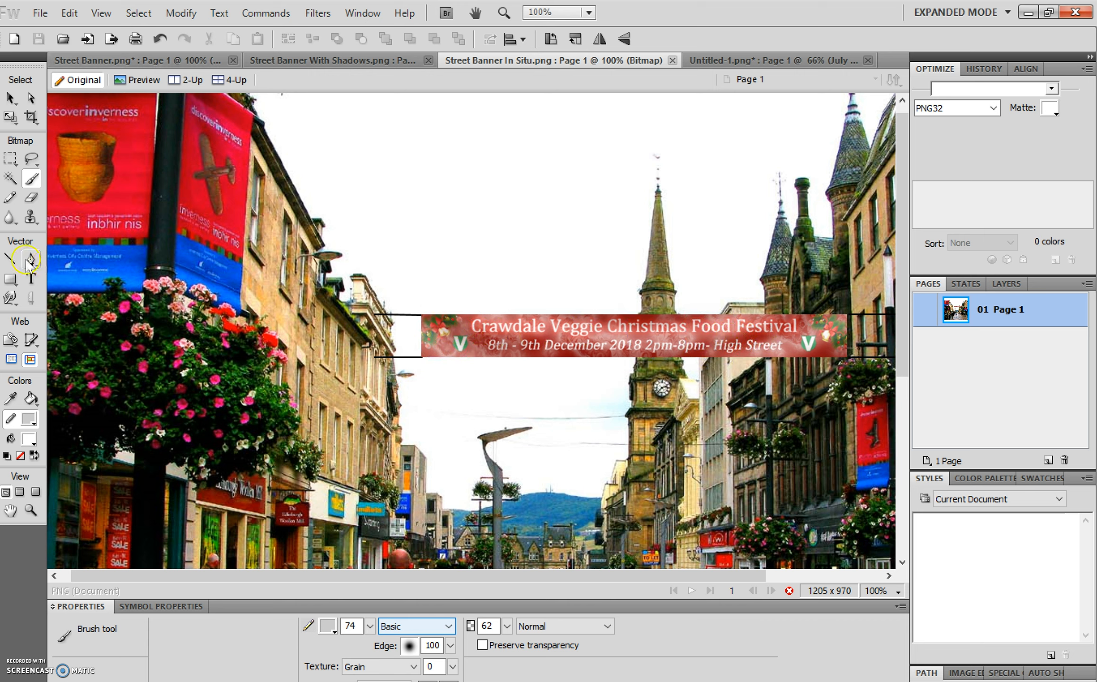
{"action": "left_click", "coordinate": [10, 260]}
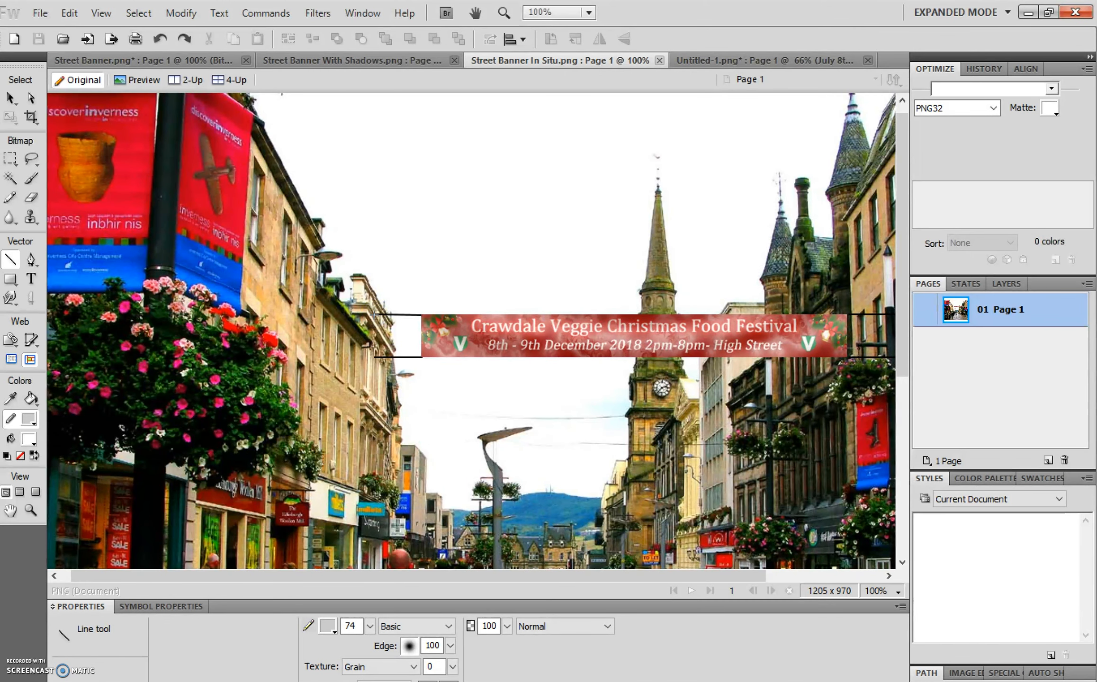
{"action": "left_click", "coordinate": [375, 314]}
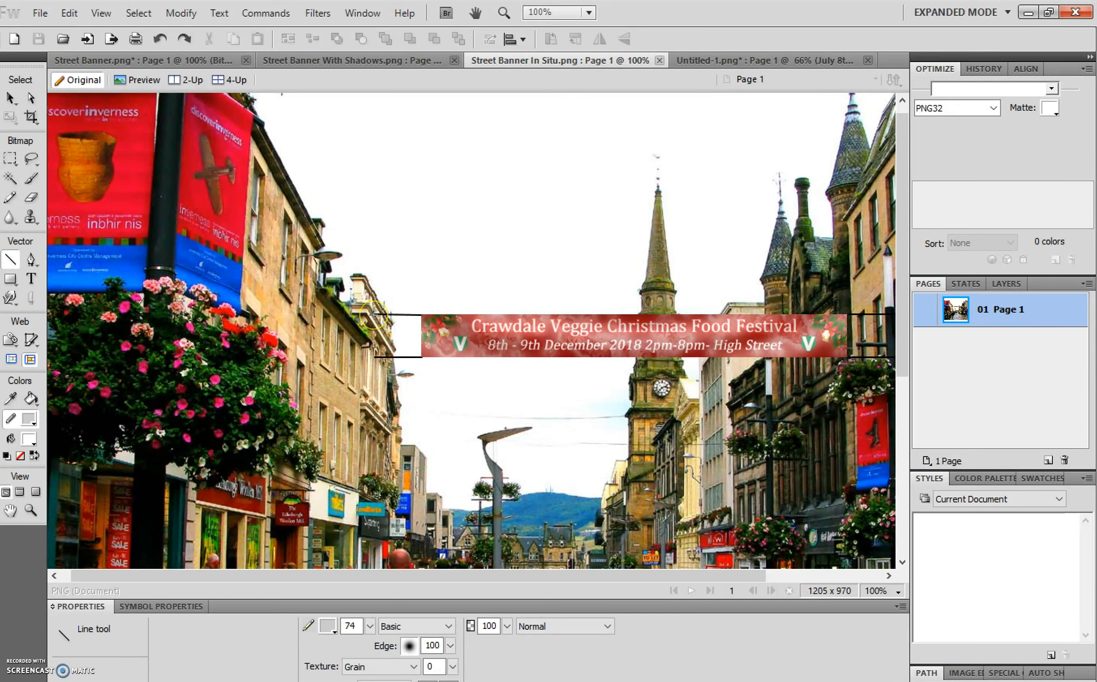